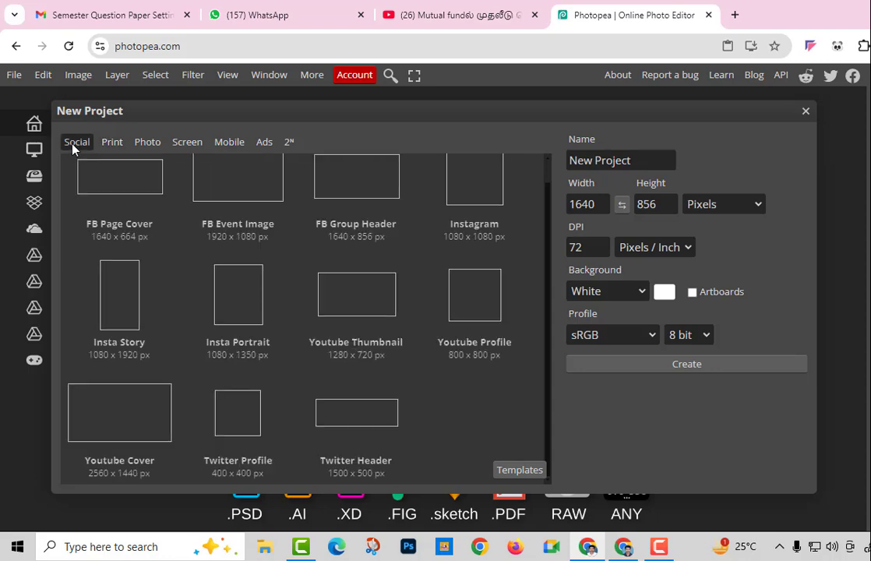
Create a new document from the Social preset Youtube Thumbnail, 1280 × 720
click(116, 145)
click(156, 145)
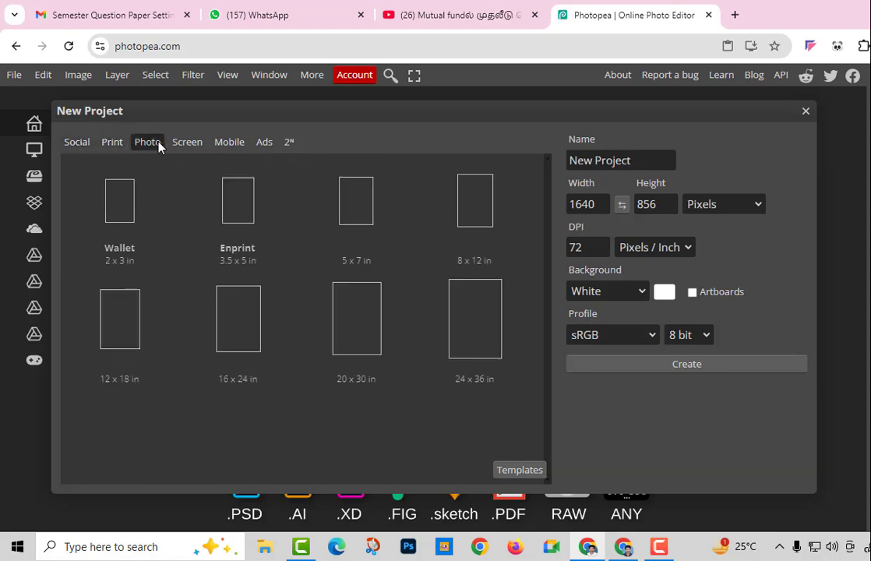
click(78, 143)
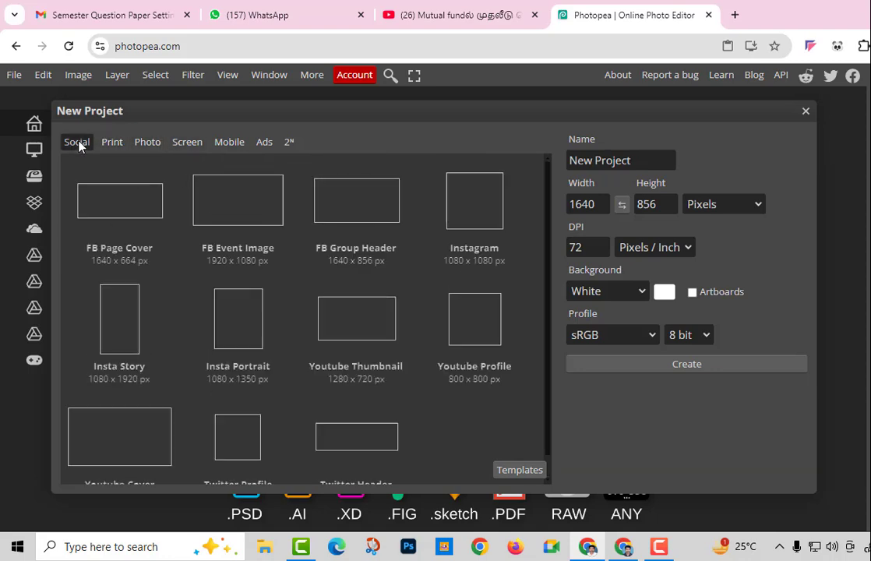
click(359, 337)
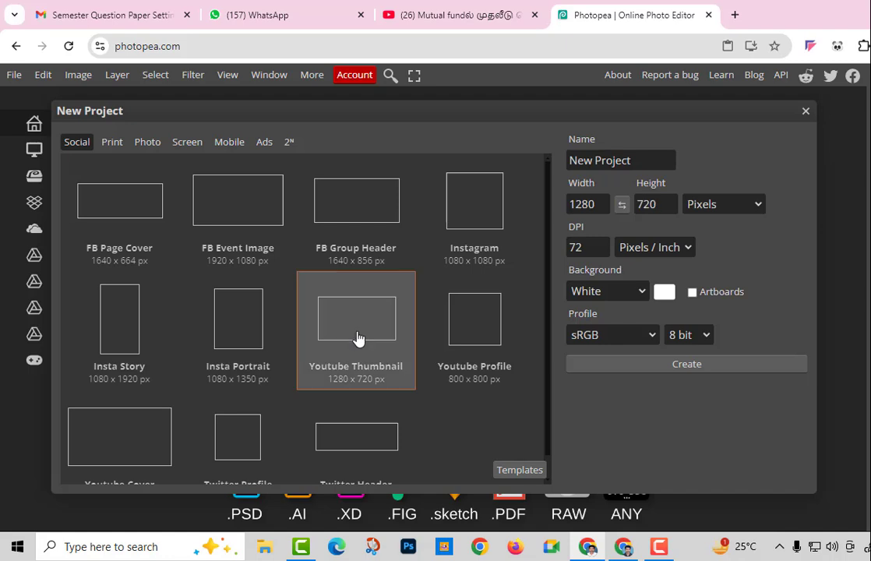
click(676, 362)
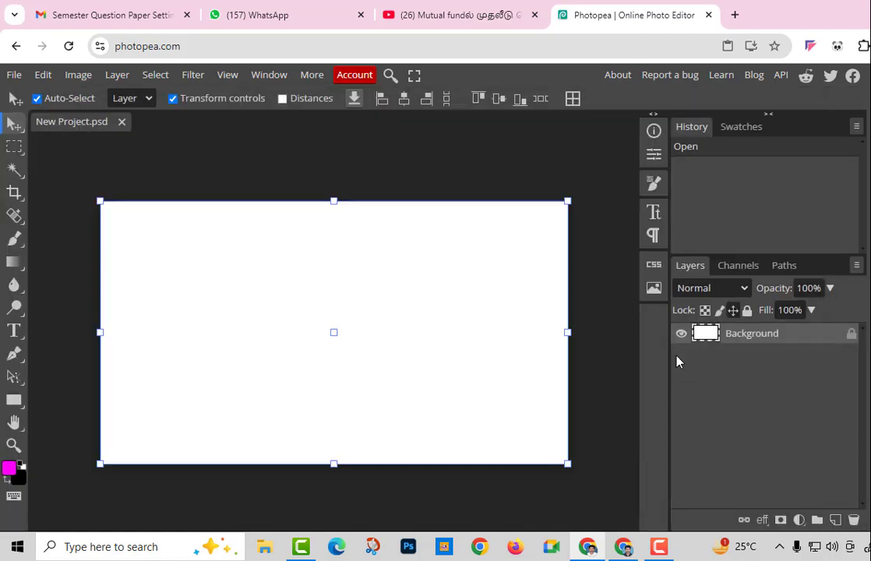
Unlock the Background layer so it can be edited
click(601, 309)
click(850, 334)
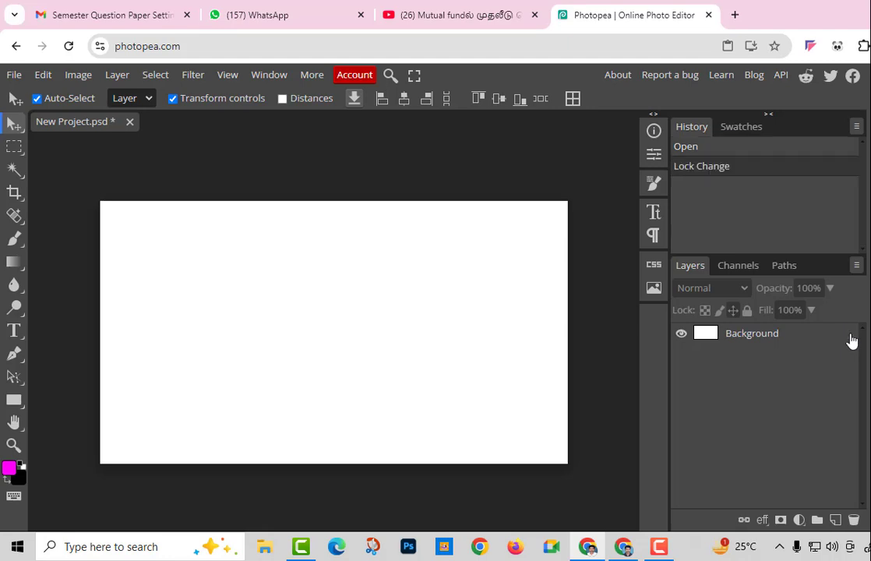
mouse_move(411, 310)
mouse_down()
mouse_move(423, 352)
mouse_move(339, 349)
mouse_move(413, 306)
mouse_up()
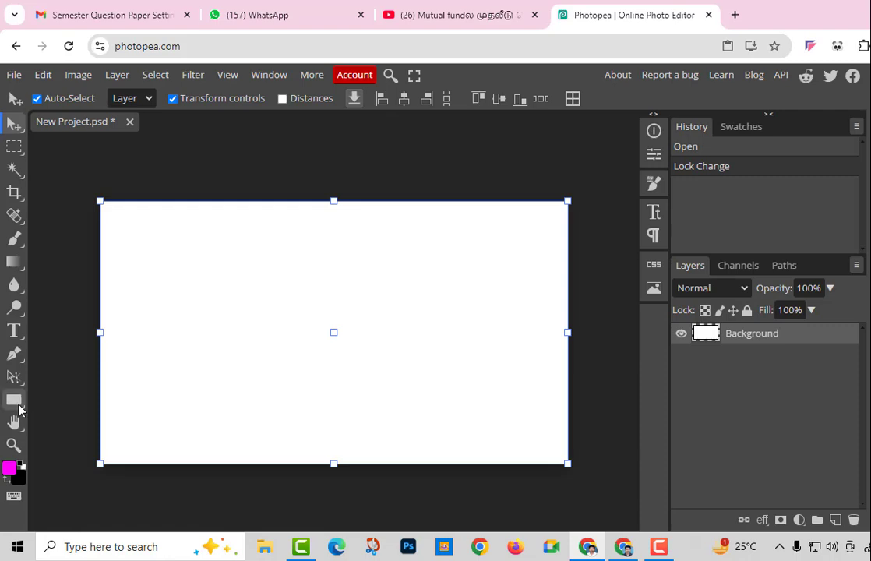
click(47, 406)
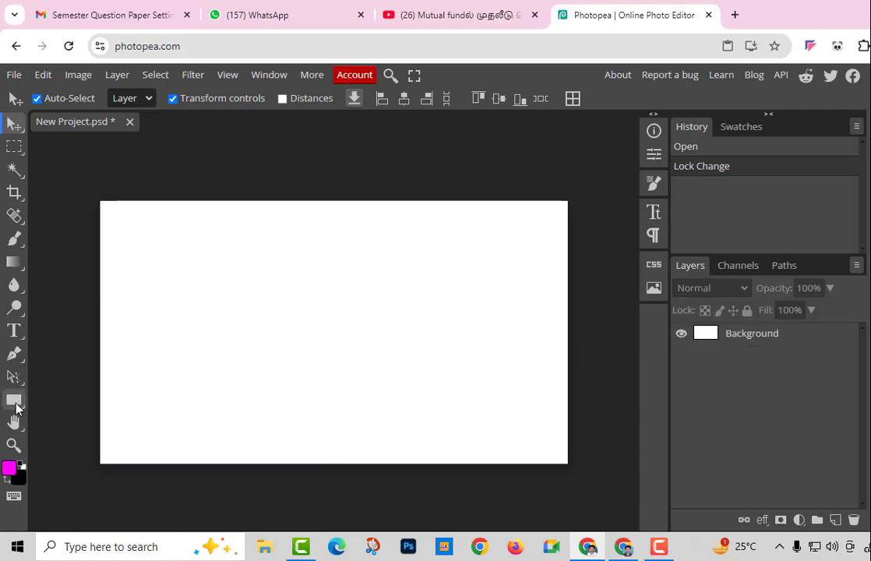
Draw a rectangle near the top-left of the canvas and fill it magenta
click(15, 401)
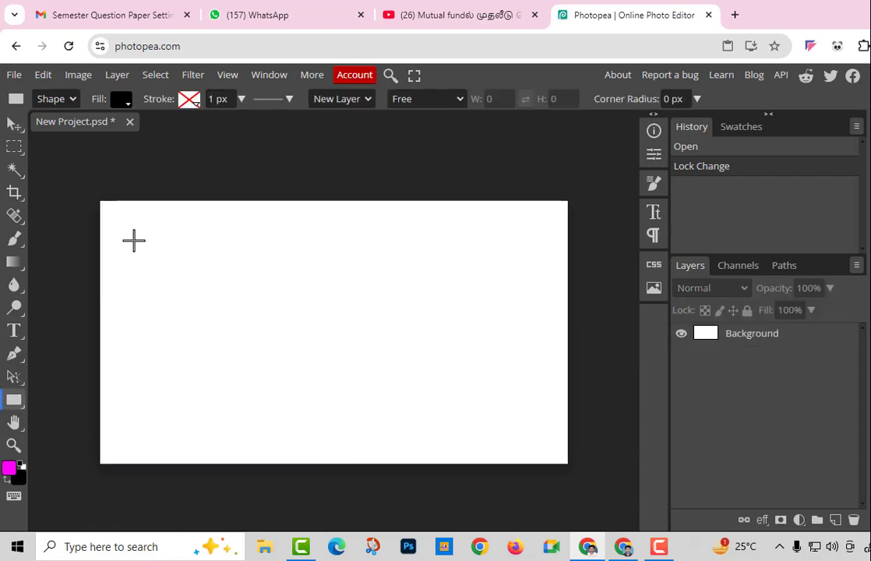
drag(134, 240, 245, 295)
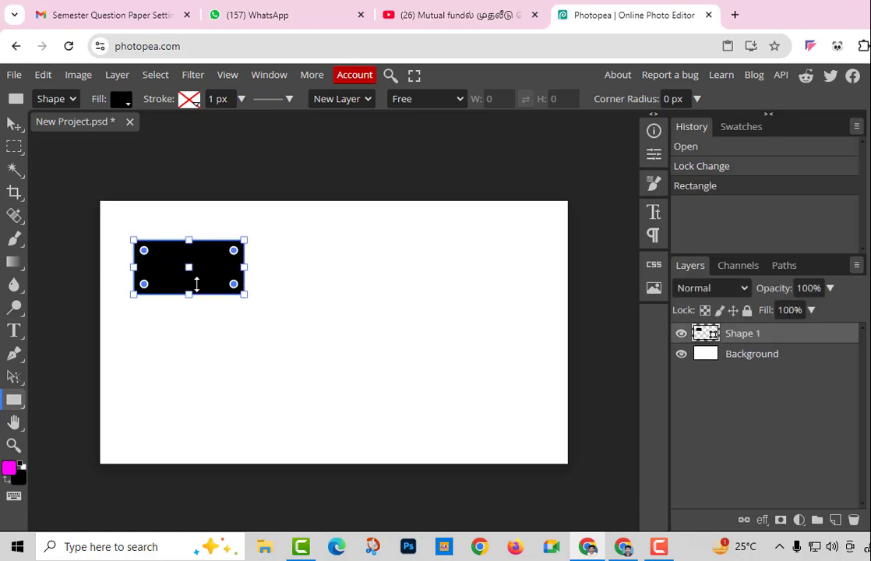
click(191, 290)
click(241, 283)
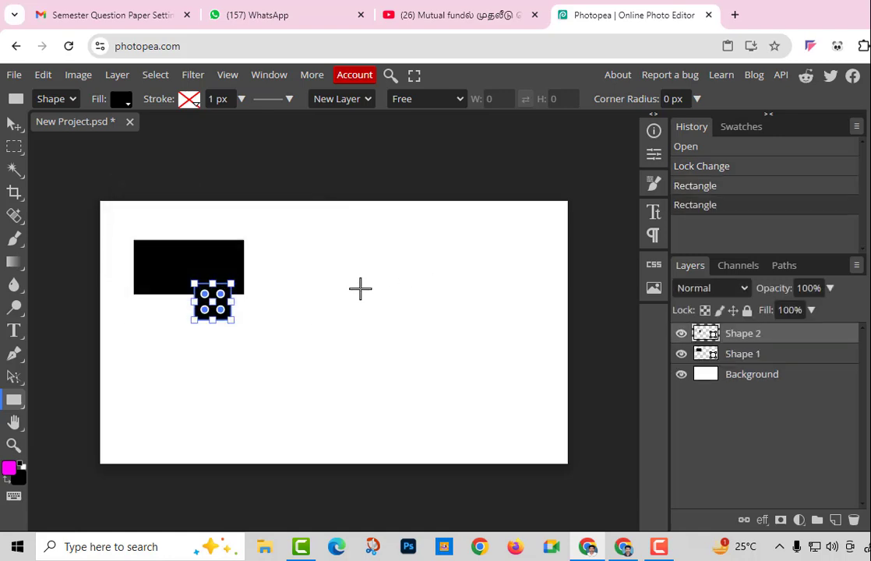
key(ctrl+z)
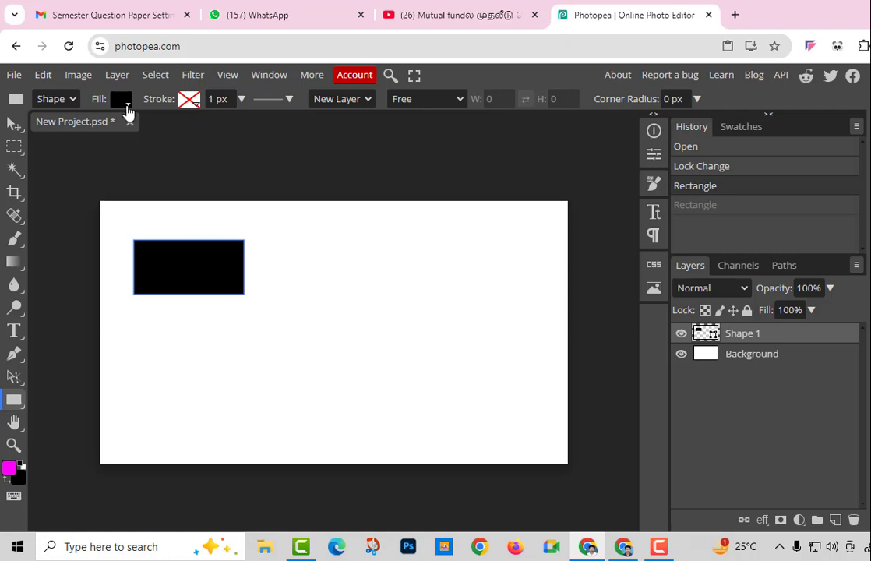
click(125, 104)
click(143, 182)
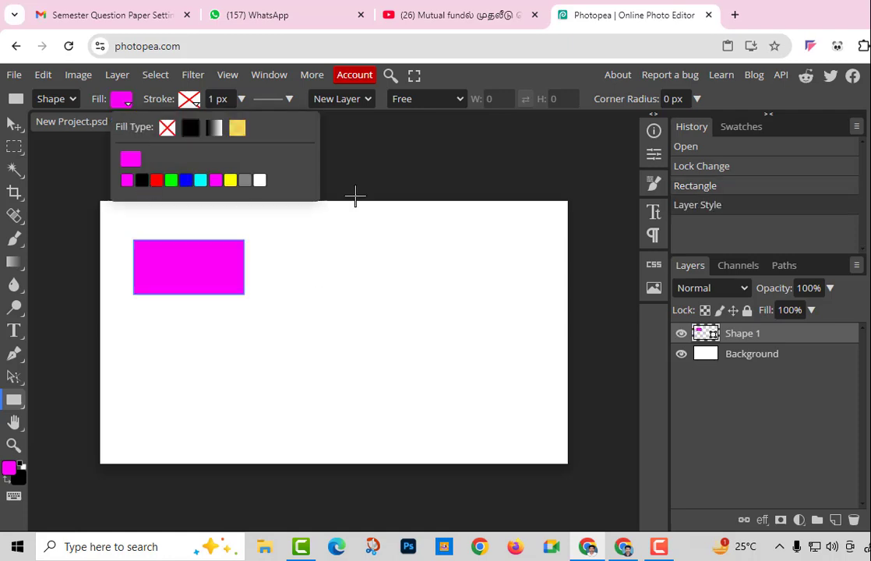
click(418, 179)
click(304, 185)
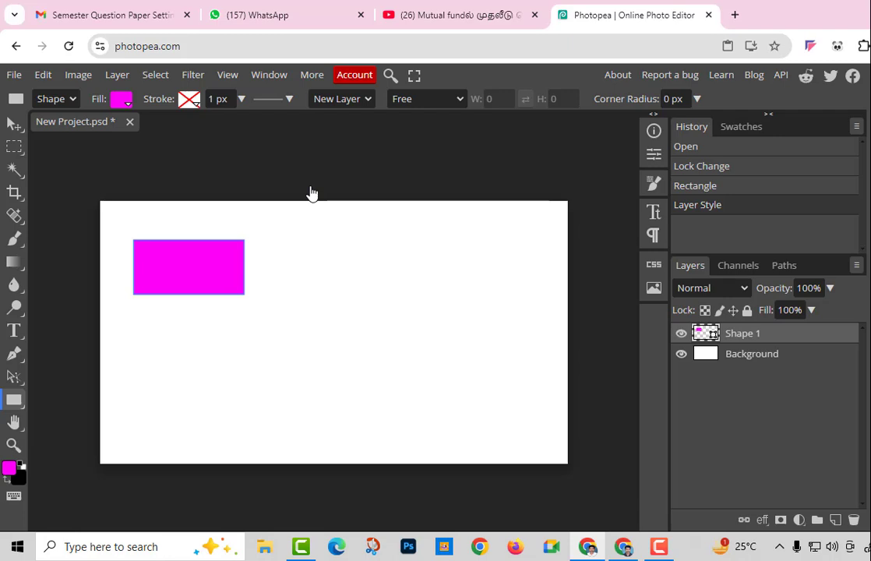
Draw a magenta ellipse near the centre and a line across the lower left
right_click(21, 405)
click(66, 424)
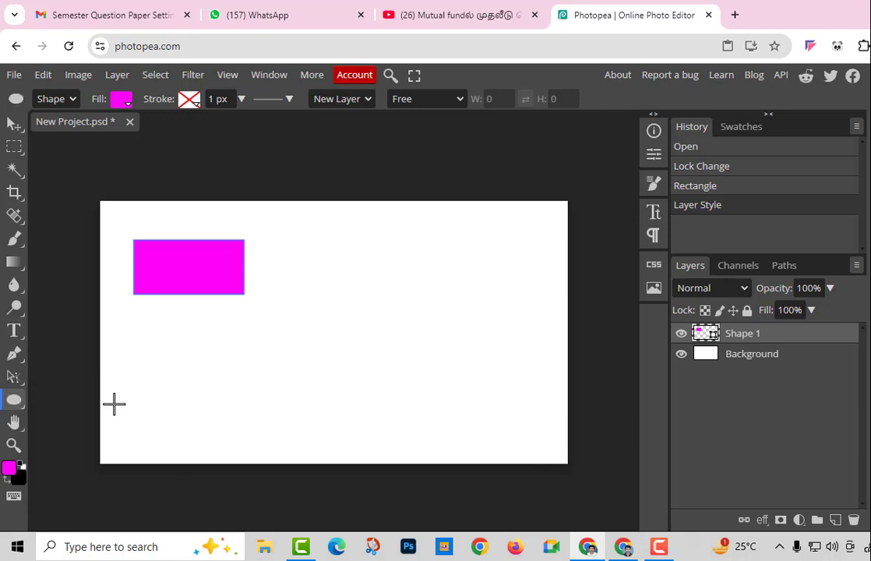
drag(329, 258, 421, 332)
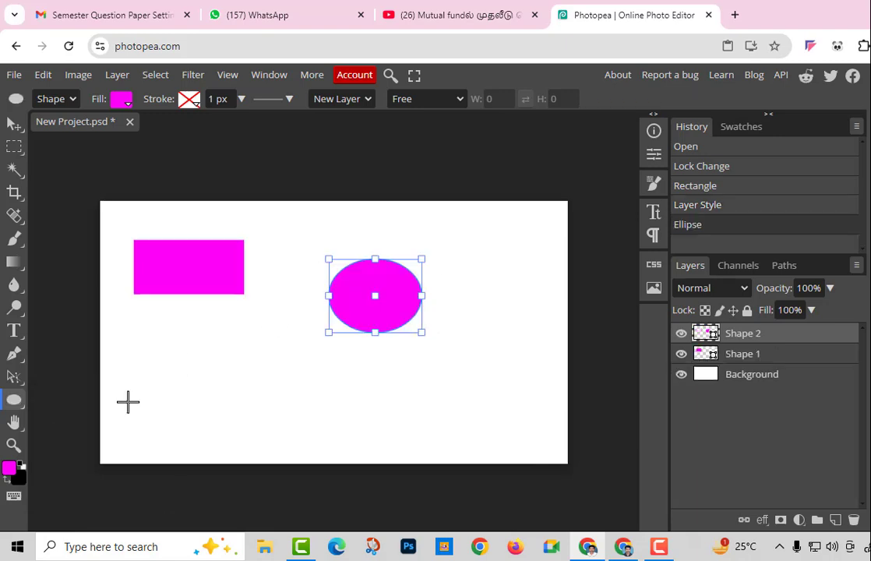
right_click(22, 412)
click(58, 447)
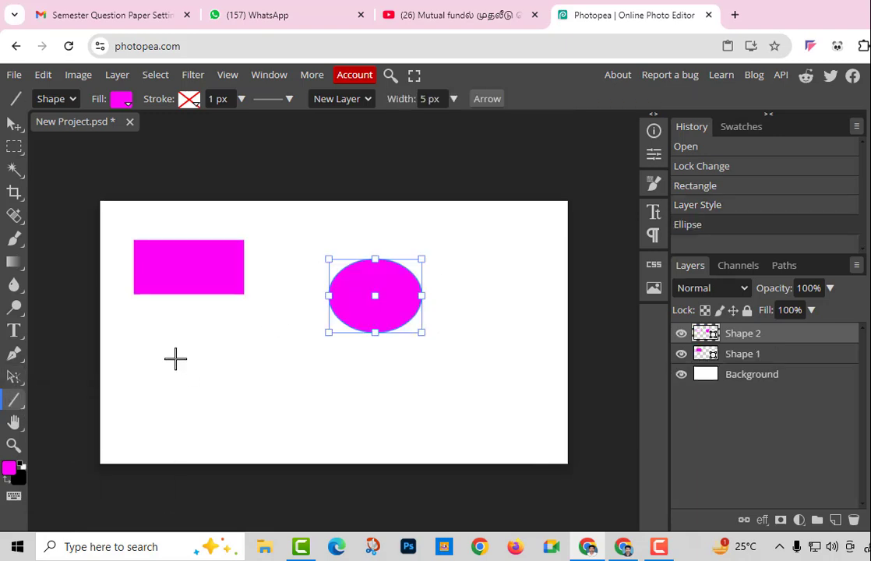
drag(176, 358, 319, 378)
Draw a pentagon below the ellipse, then two 16-sided polygons
right_click(24, 413)
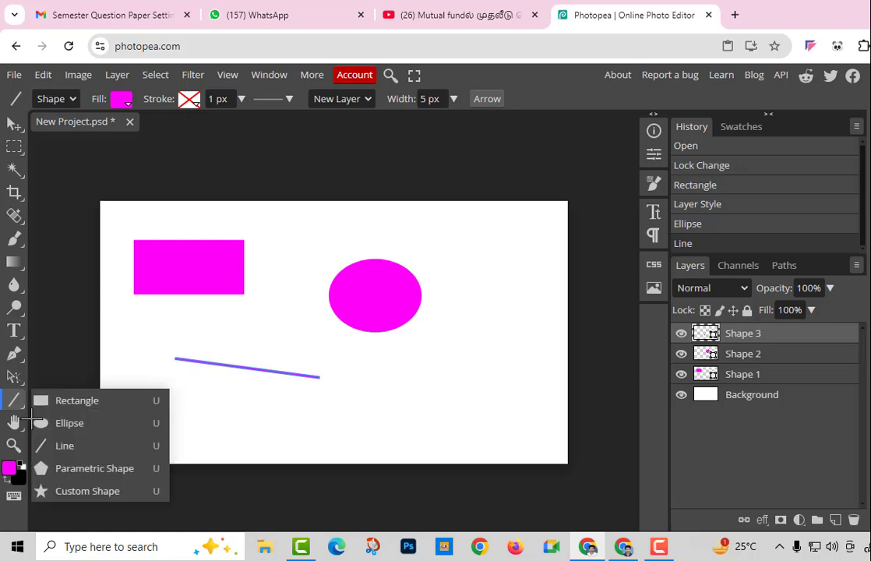
click(74, 468)
drag(418, 357, 460, 396)
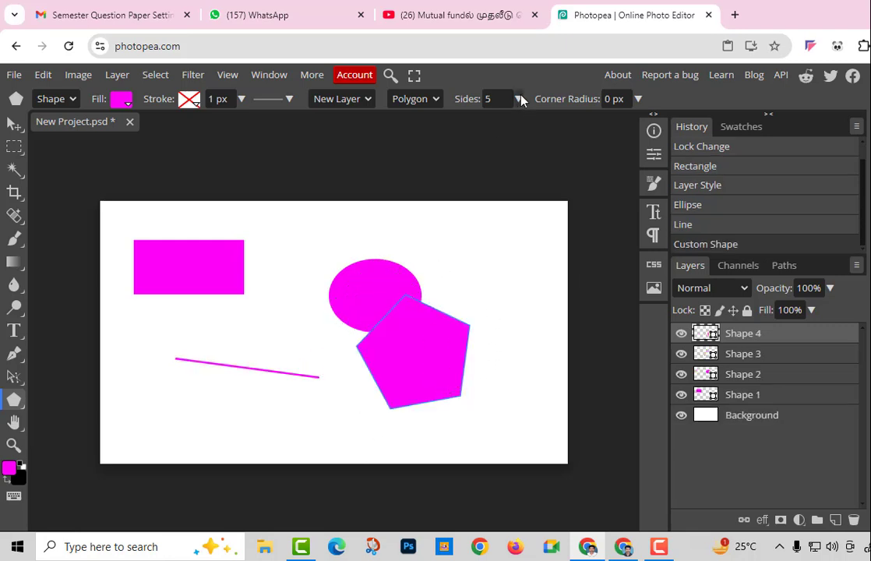
click(518, 99)
drag(461, 120, 487, 121)
drag(472, 223, 499, 255)
drag(493, 311, 522, 347)
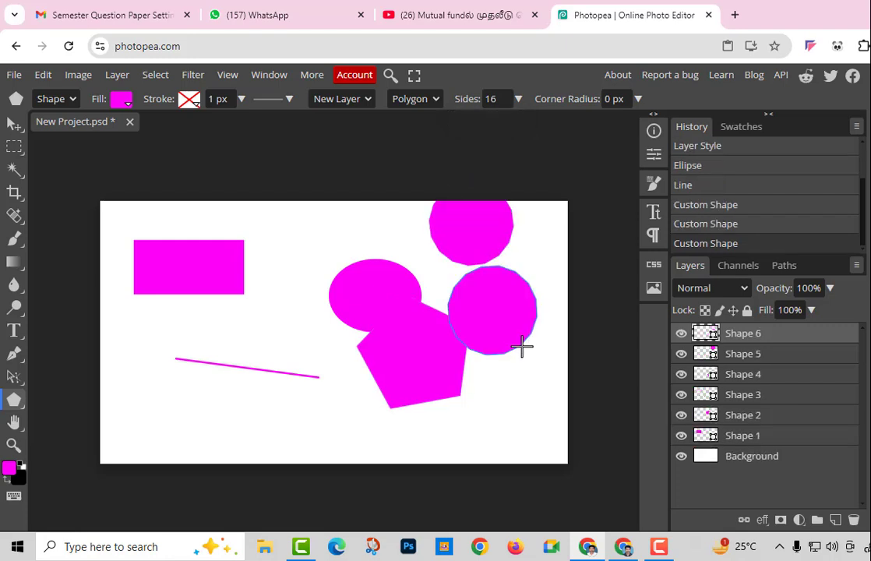
Draw a 9-sided polygon at the left, keeping Polygon as the shape type
click(518, 99)
drag(486, 120, 470, 122)
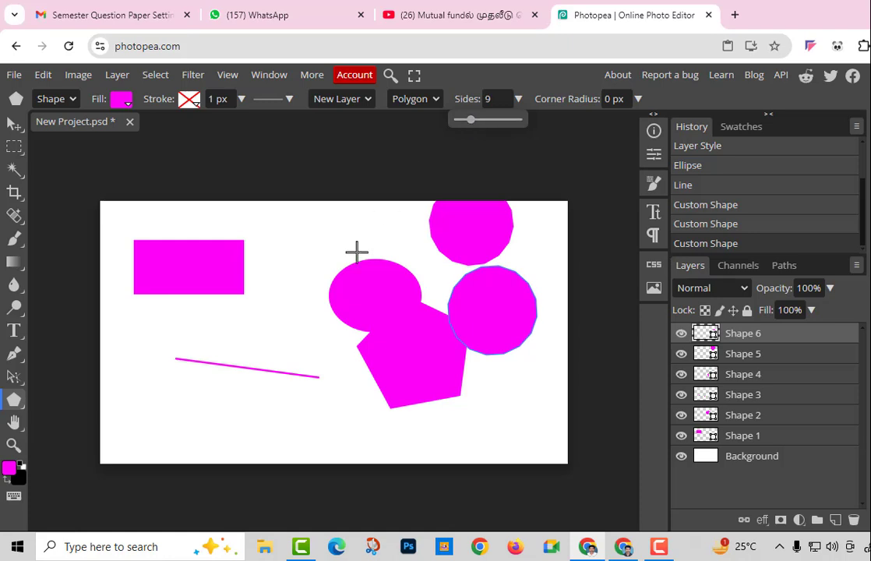
drag(215, 341, 241, 370)
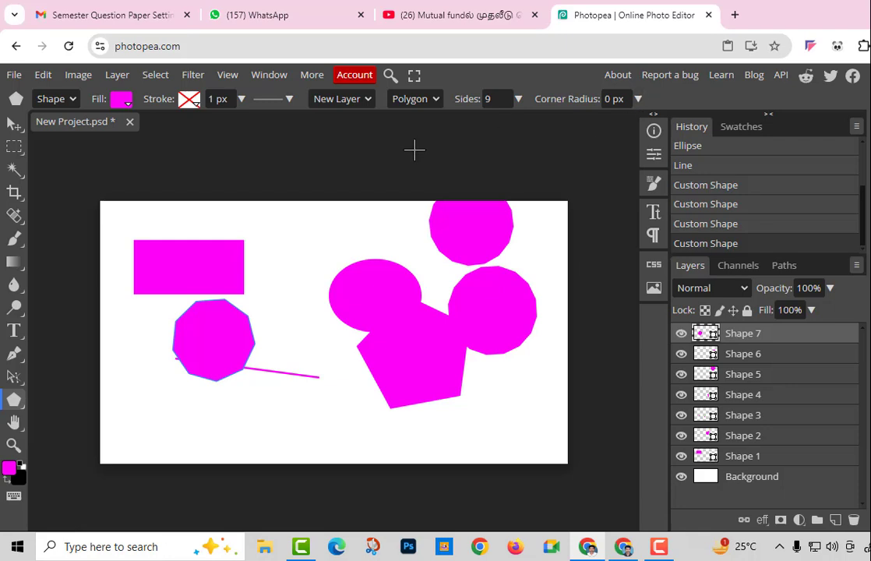
click(433, 99)
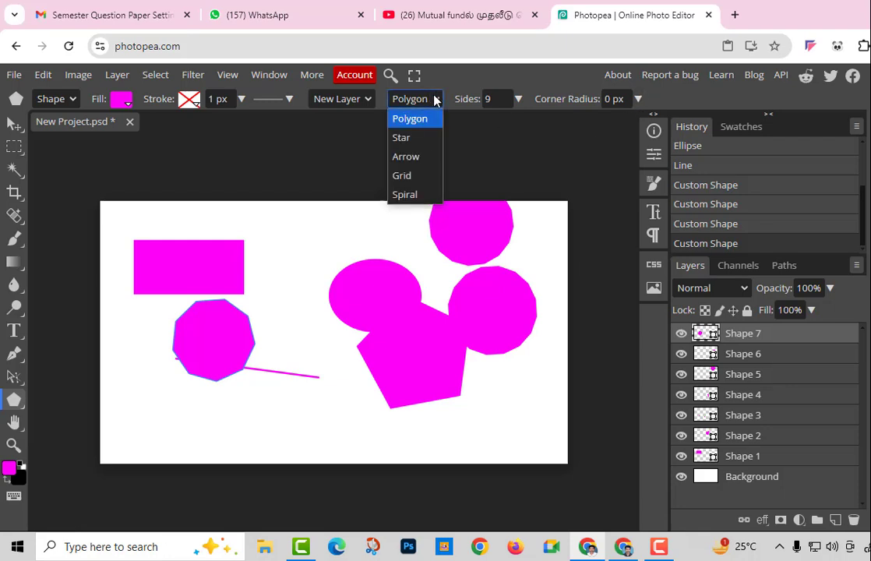
click(26, 403)
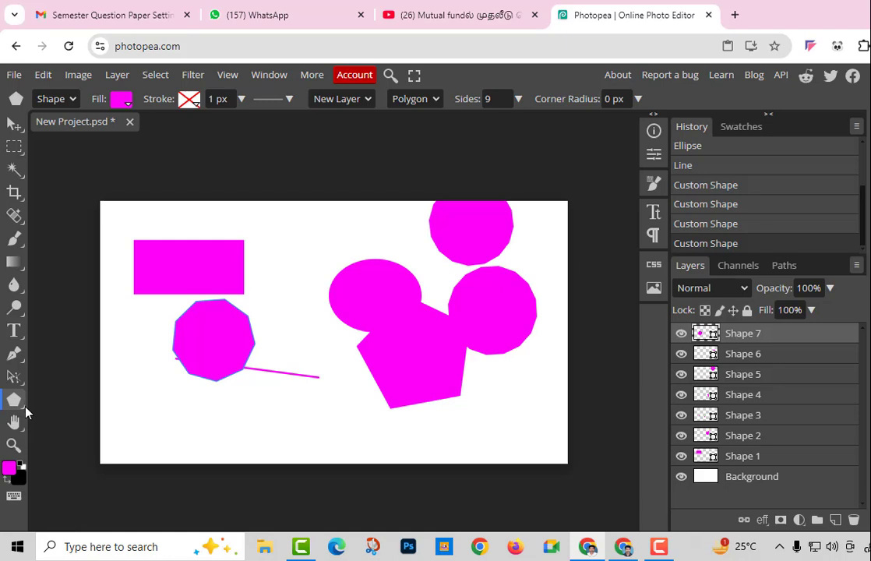
Draw two magenta custom-shape triangles, the second constrained to a 1:1 ratio
right_click(17, 402)
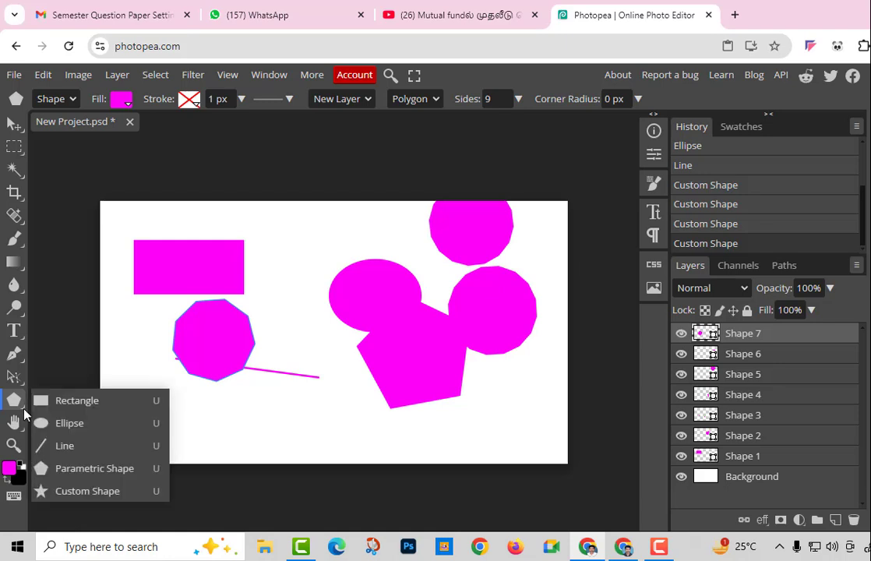
click(78, 493)
drag(278, 398, 360, 352)
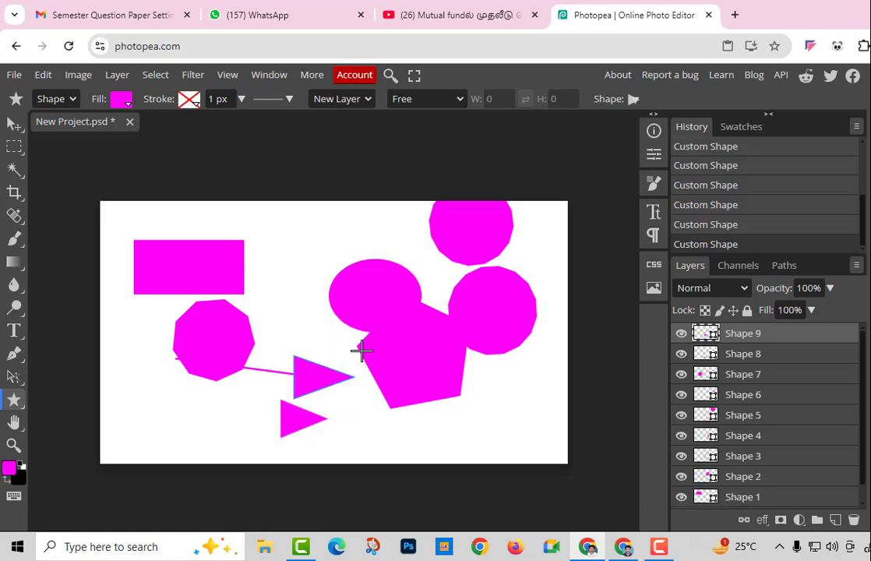
click(456, 101)
click(450, 141)
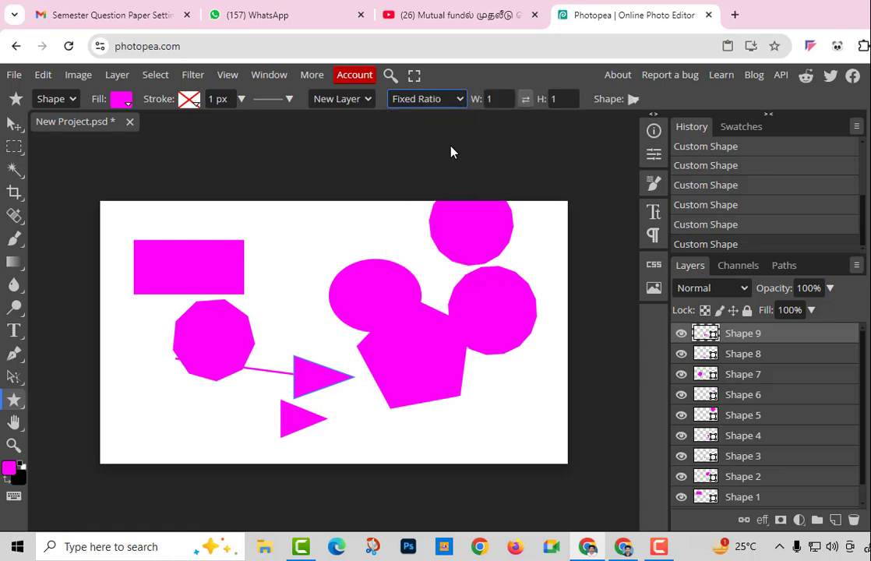
drag(274, 238, 323, 288)
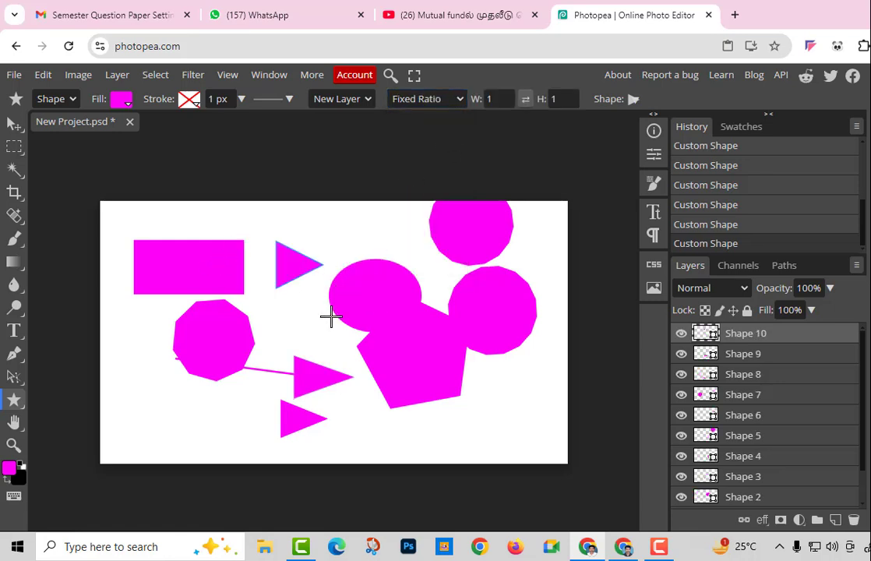
Draw three Spiral parametric shapes: top middle, centre and lower left
right_click(14, 399)
click(69, 468)
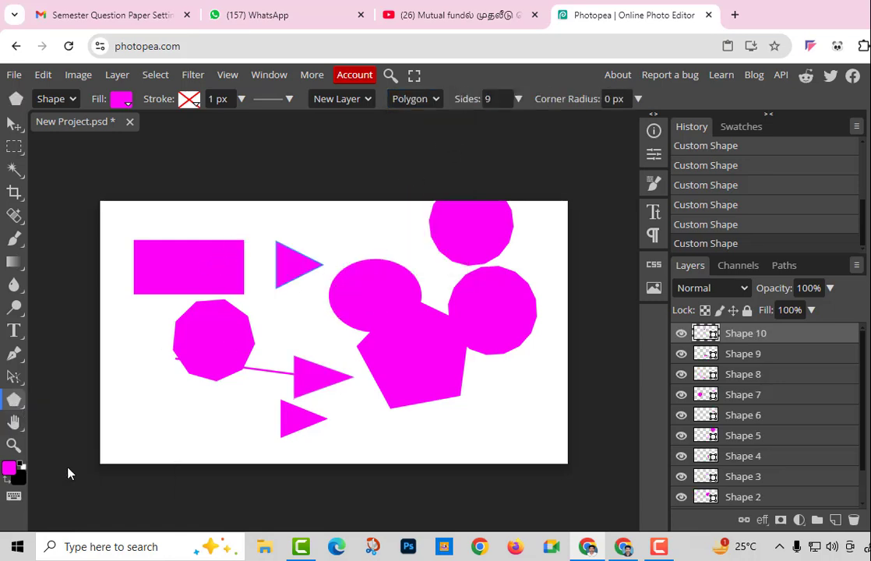
click(435, 100)
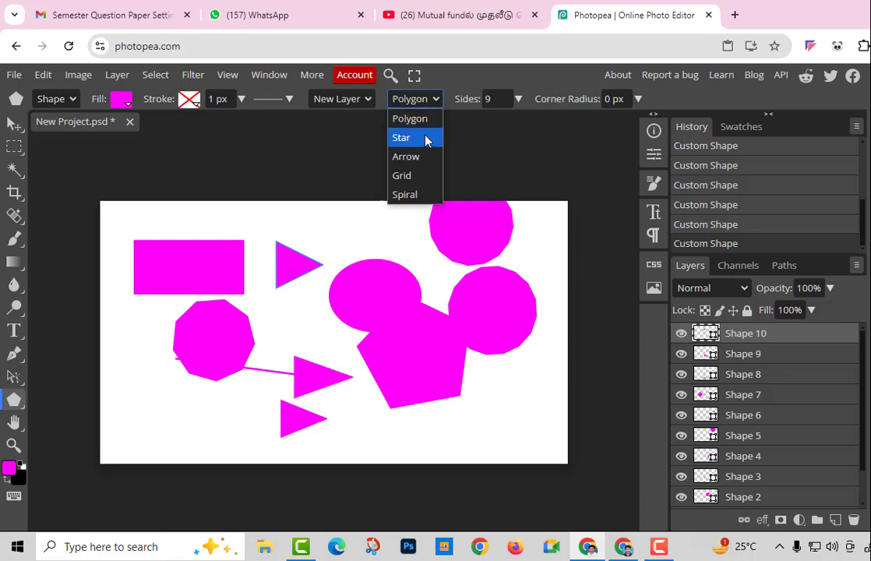
click(414, 195)
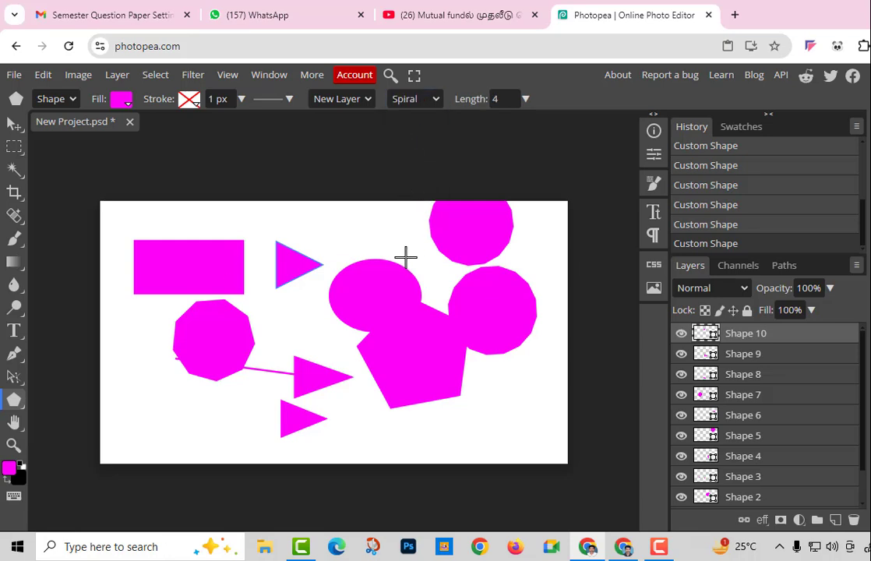
drag(406, 255, 450, 302)
mouse_move(307, 320)
mouse_down()
mouse_move(321, 367)
mouse_move(336, 382)
mouse_up()
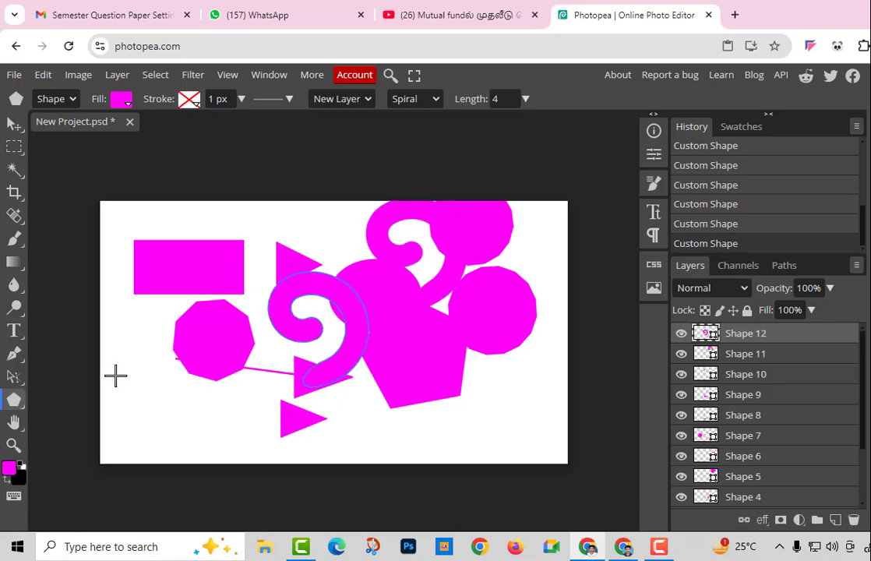
mouse_move(143, 368)
mouse_down()
mouse_move(167, 406)
mouse_move(184, 406)
mouse_up()
Draw a Grid shape near the lower right, then an Arrow shape across the canvas
click(433, 99)
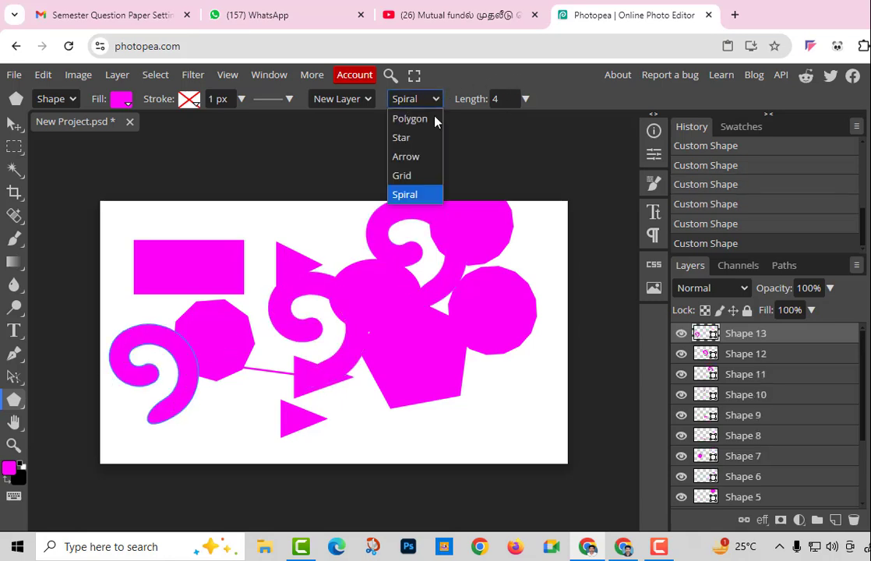
click(421, 178)
drag(479, 390, 540, 452)
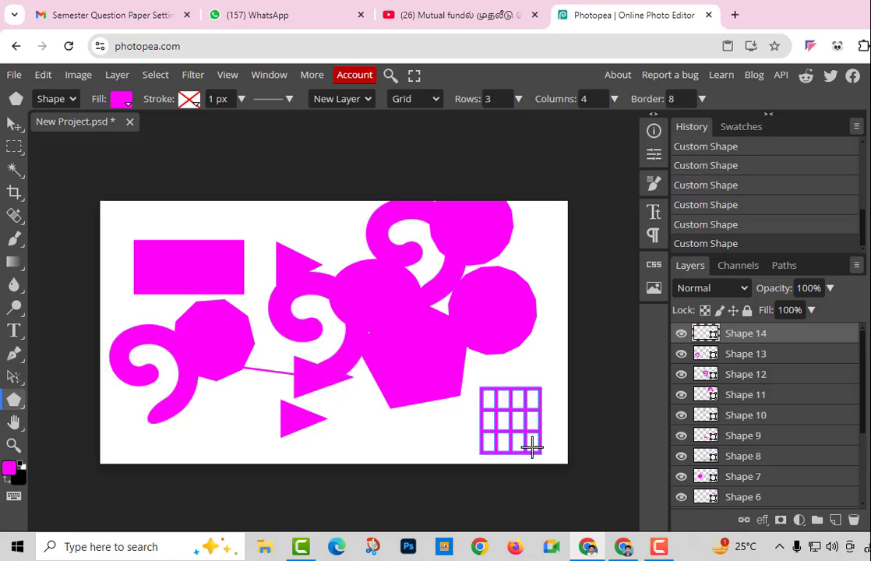
click(431, 99)
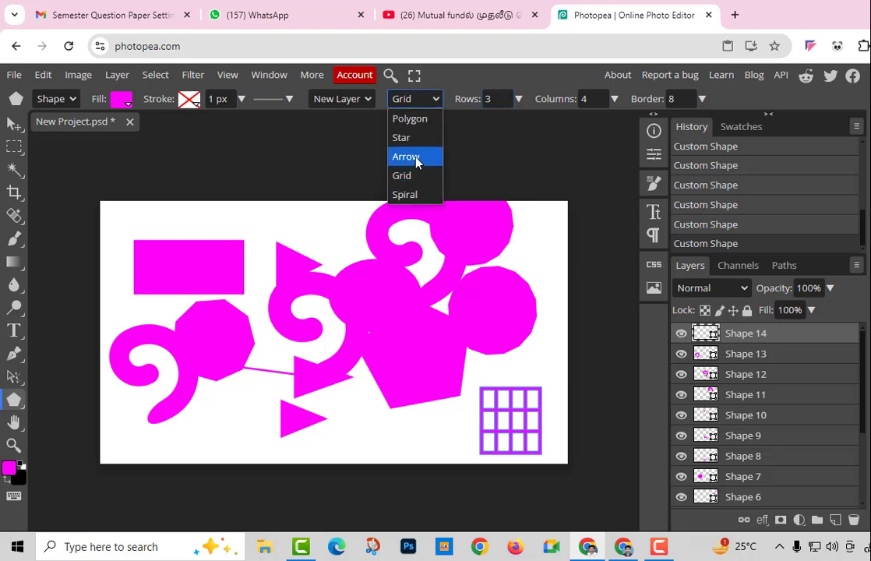
click(415, 157)
drag(173, 339, 471, 440)
Undo every drawn shape until only the Background remains
key(ctrl+z)
key(ctrl+z)
key(ctrl+z)
key(ctrl+z)
key(ctrl+z)
key(ctrl+z)
key(ctrl+z)
key(ctrl+z)
key(ctrl+z)
key(ctrl+z)
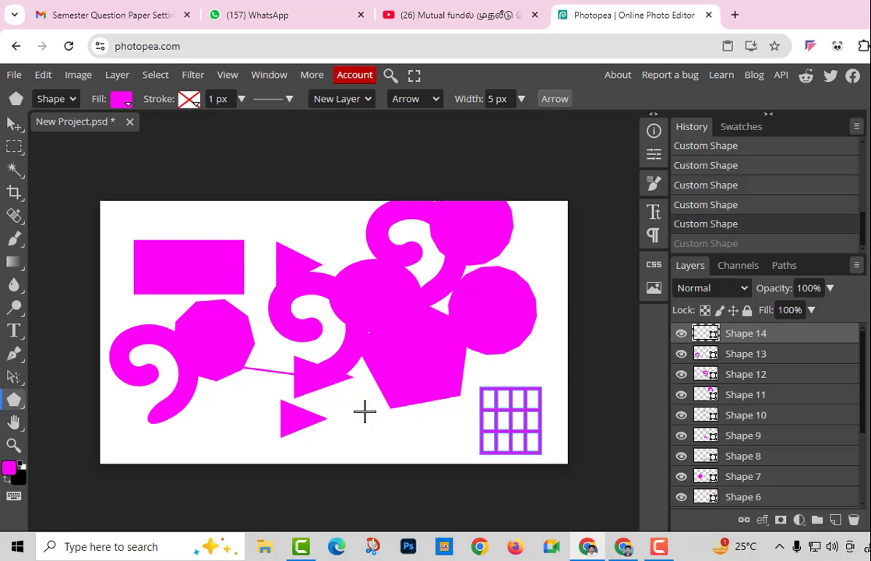
key(ctrl+z)
key(ctrl+z)
key(ctrl+z)
key(ctrl+z)
key(ctrl+z)
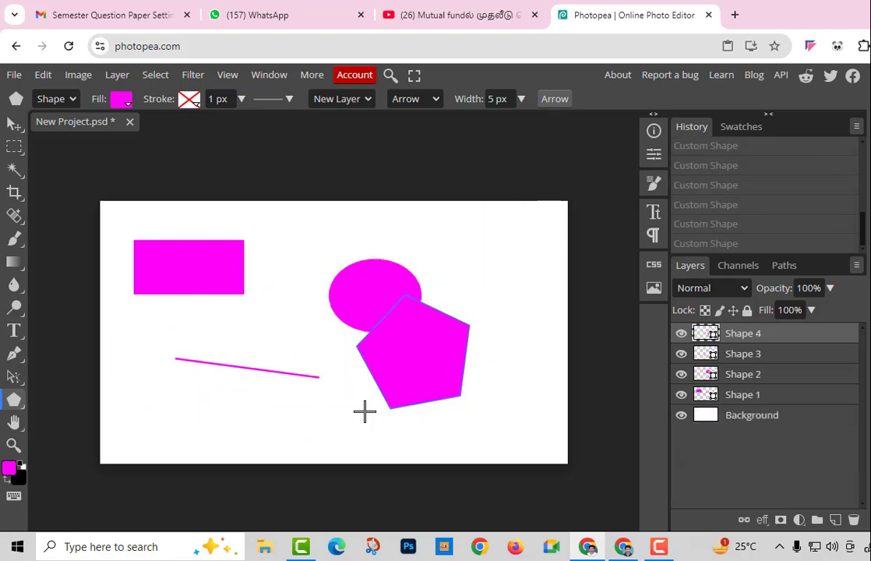
key(ctrl+z)
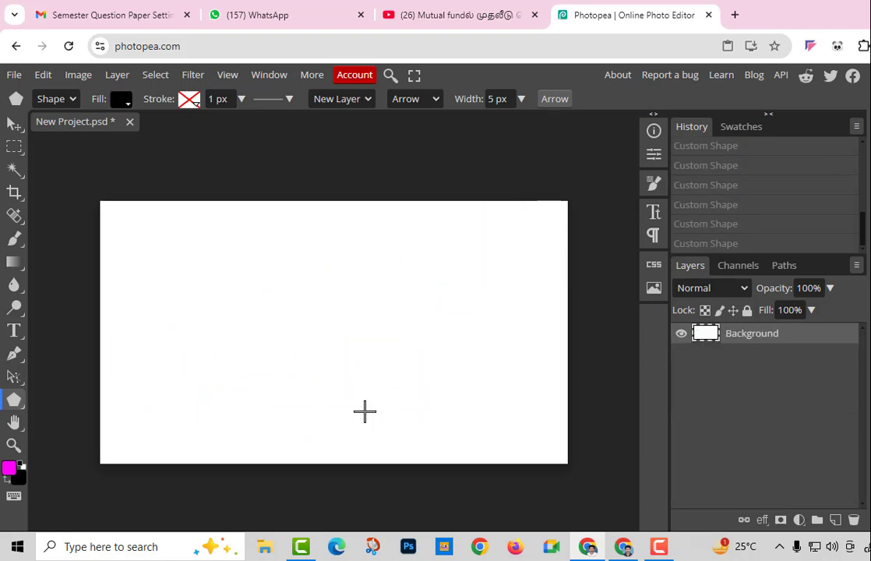
Draw a large black ellipse in the canvas centre
right_click(22, 405)
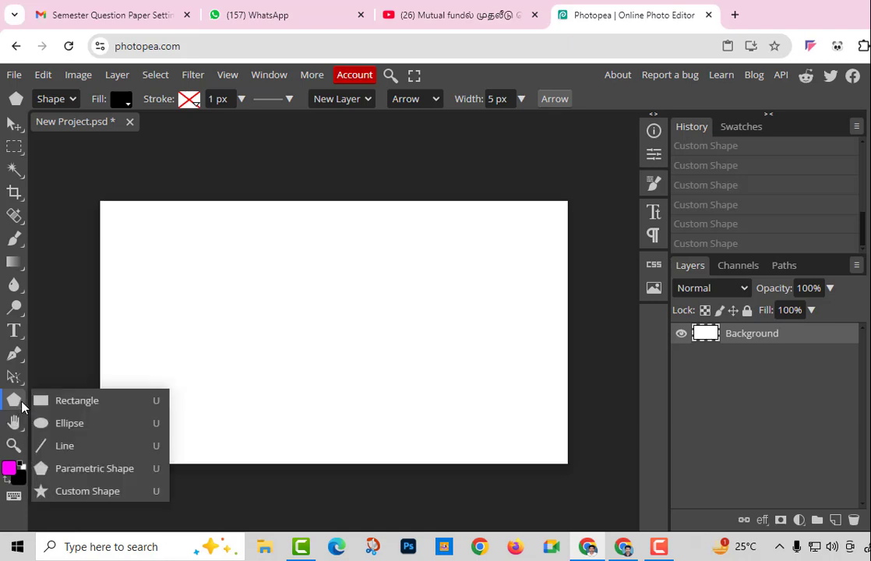
click(87, 428)
drag(218, 275, 455, 408)
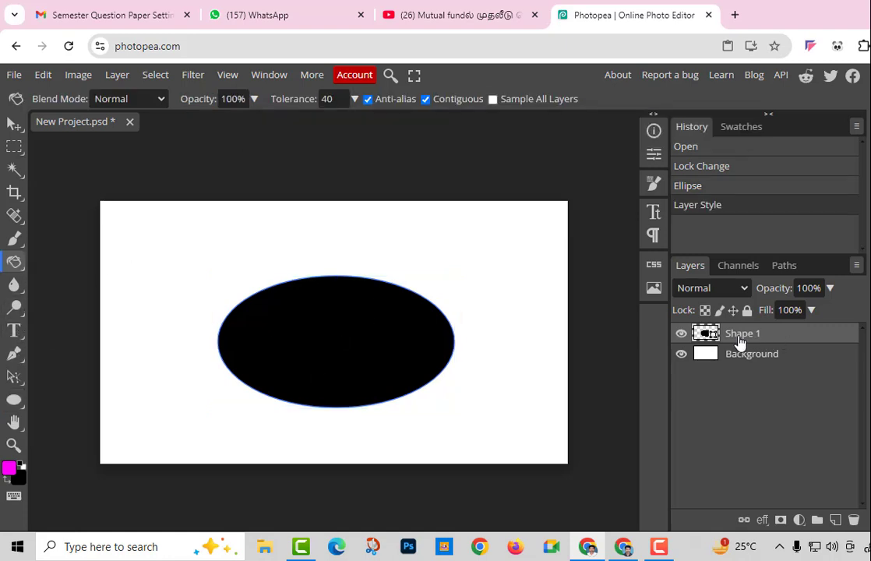
In the ellipse's Layer Style, try Bevel and Emboss with Contour and Texture, then remove it
double_click(809, 343)
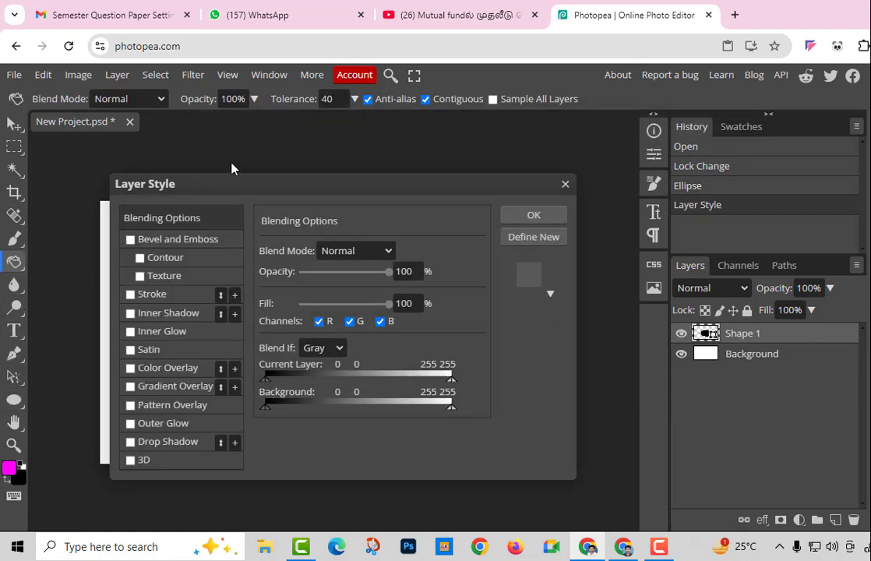
drag(232, 168, 615, 93)
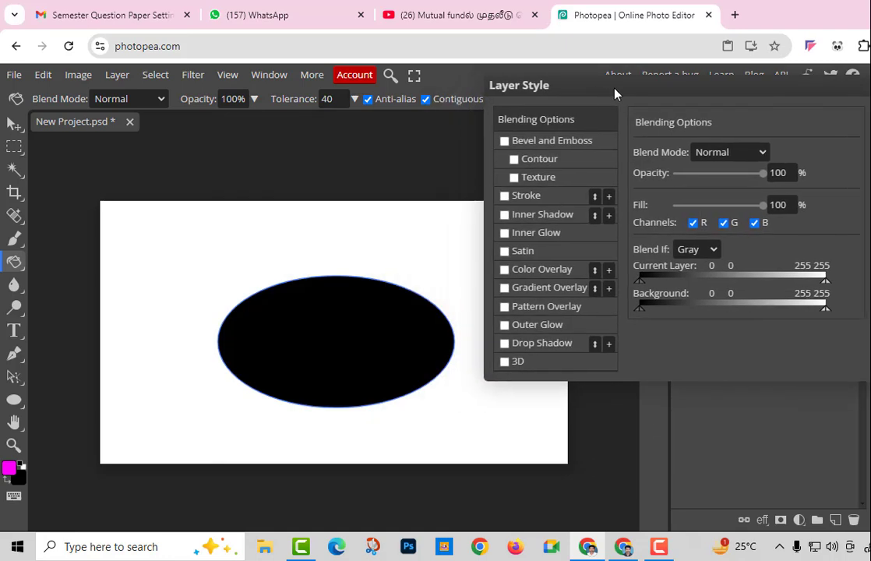
click(506, 141)
click(515, 159)
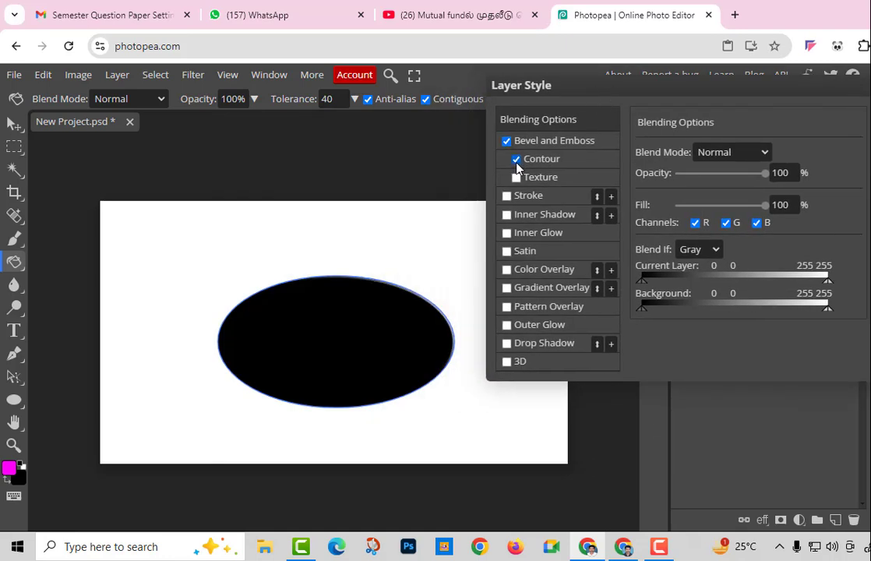
click(516, 178)
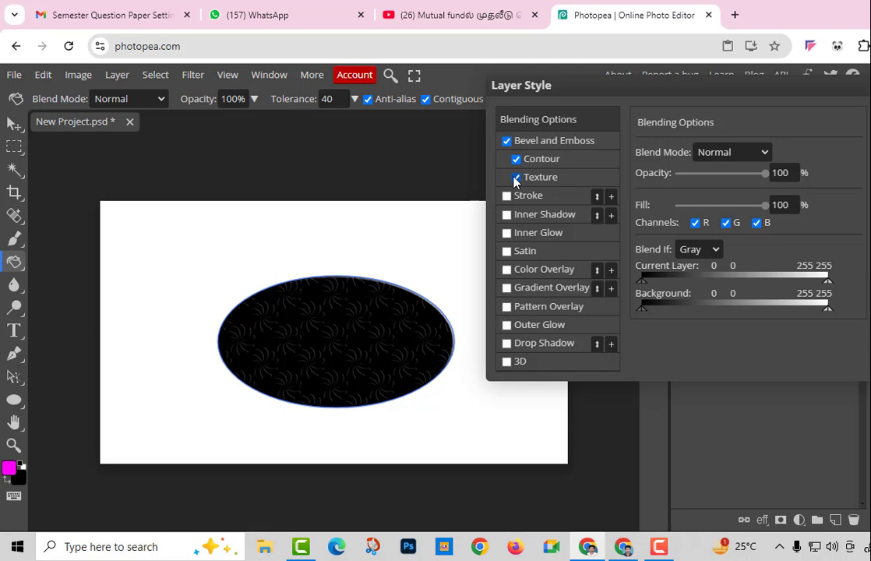
click(517, 159)
click(507, 141)
Try a Stroke effect on the ellipse, then remove it
click(507, 195)
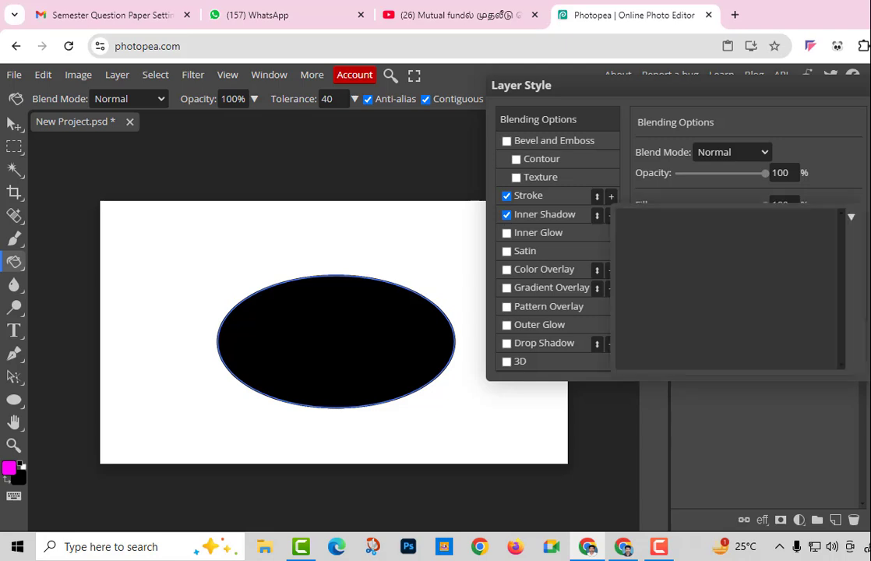
click(851, 219)
click(612, 198)
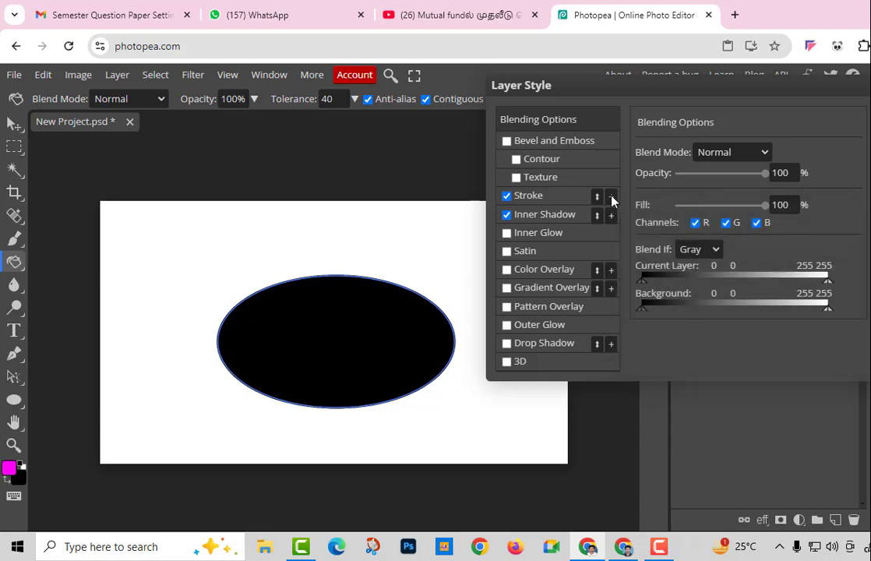
click(504, 196)
Try Inner Shadow, Satin and Inner Glow with Dissolve blend mode, then turn them all off
click(508, 212)
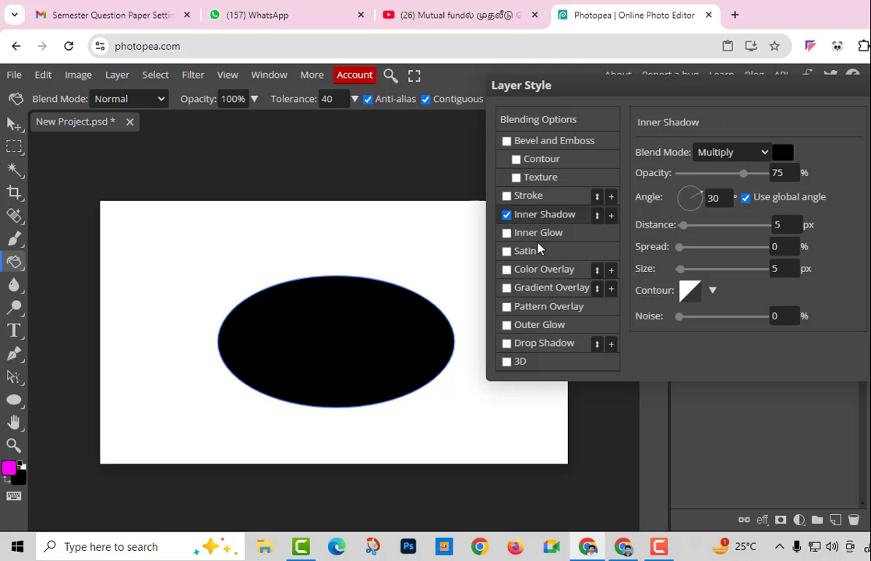
click(537, 246)
click(539, 235)
click(519, 219)
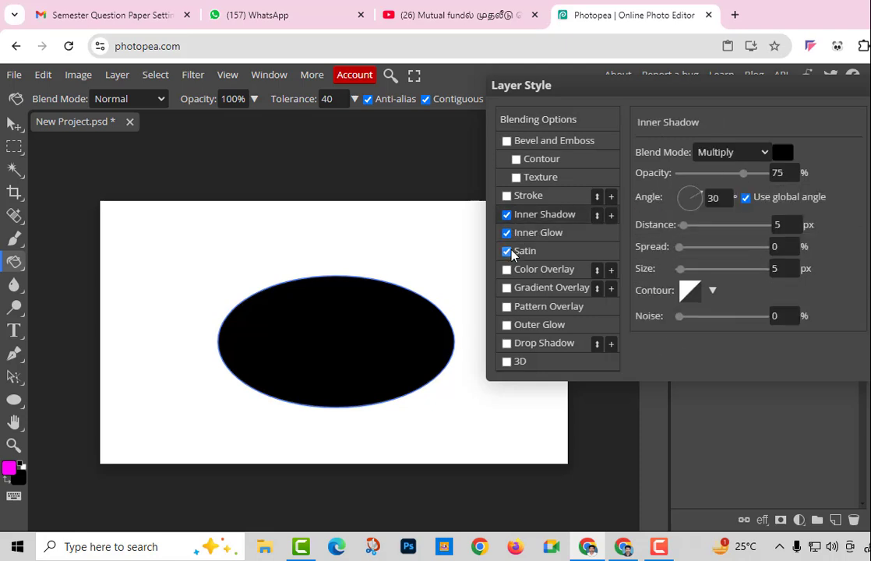
click(509, 252)
click(509, 231)
click(507, 215)
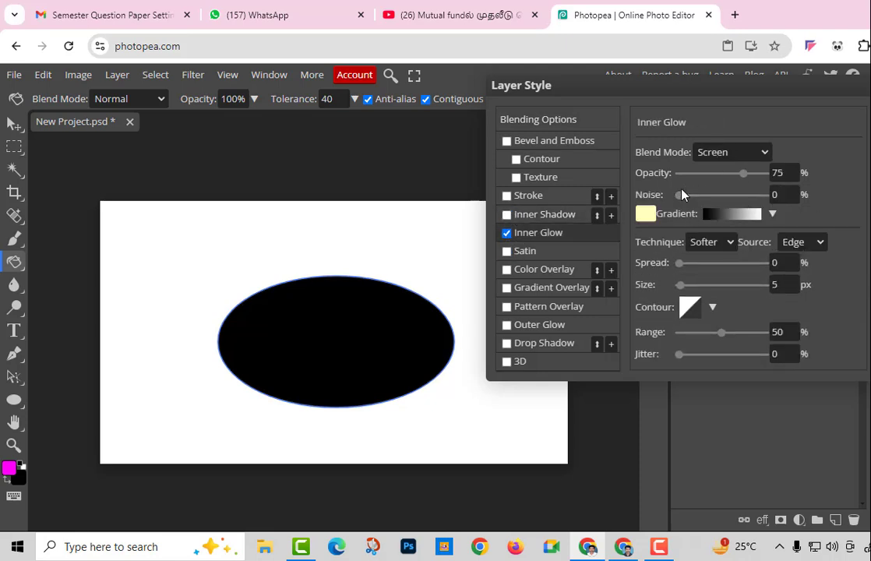
click(737, 151)
click(720, 192)
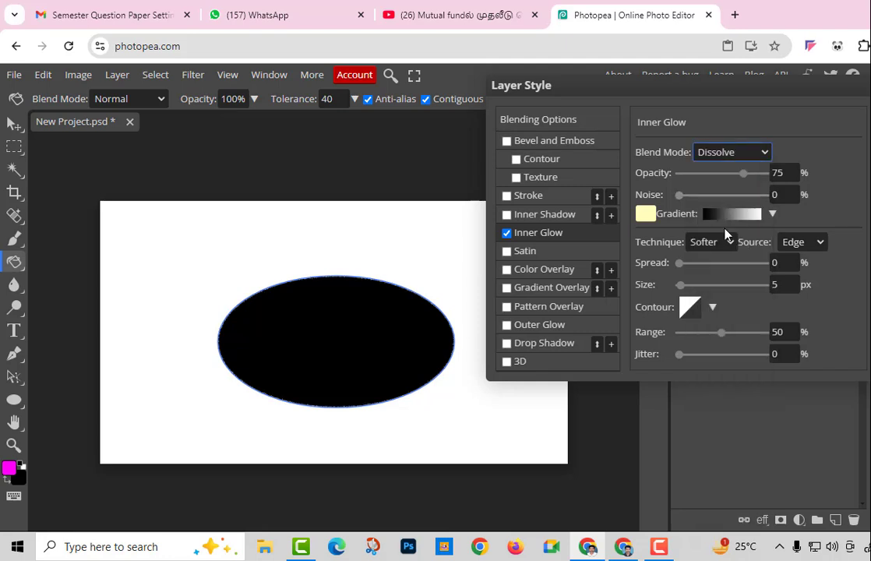
click(512, 233)
click(507, 233)
Add a Gradient Overlay to the ellipse using the orange-yellow gradient preset
click(507, 287)
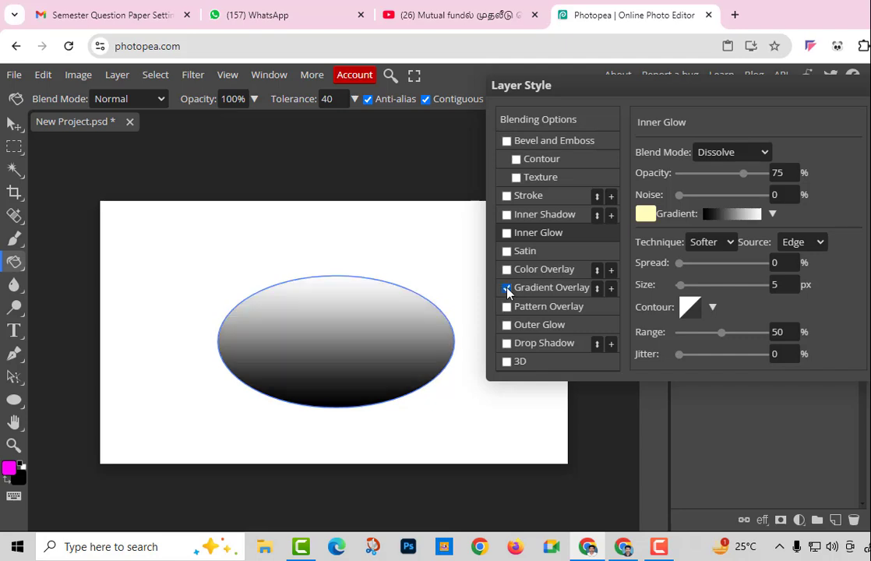
click(756, 153)
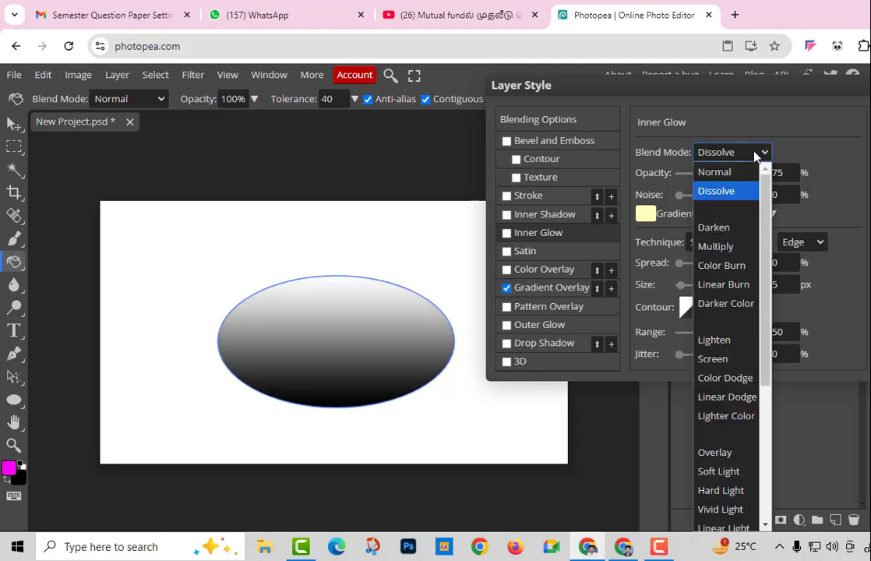
click(755, 154)
click(743, 216)
click(772, 215)
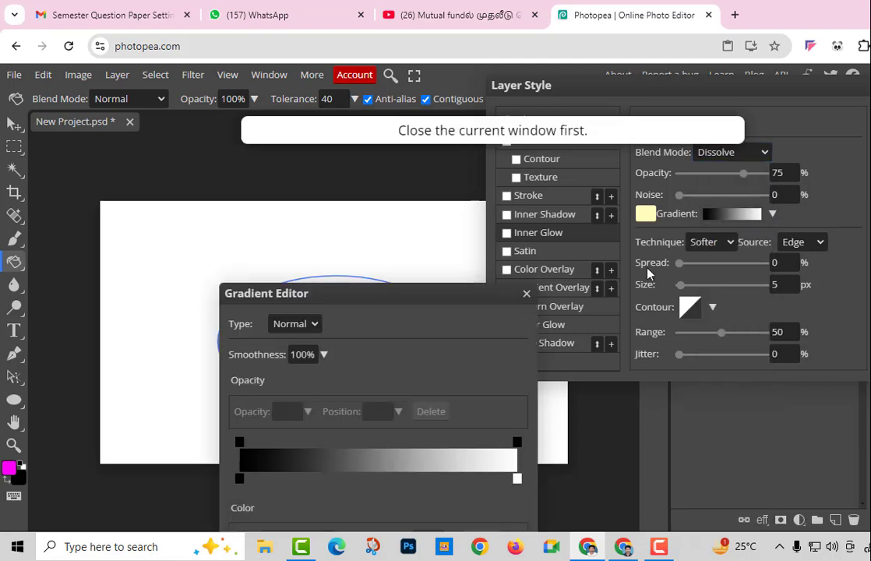
click(527, 295)
click(771, 213)
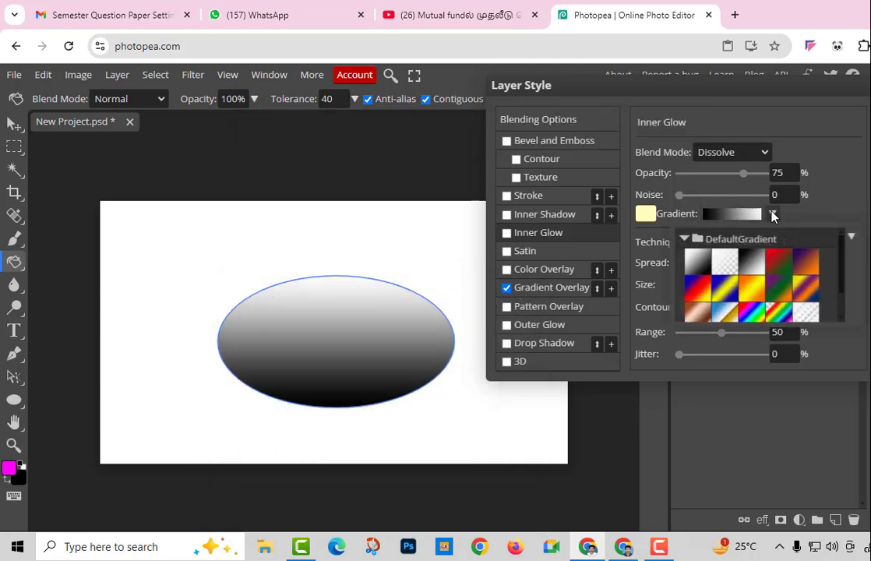
click(752, 292)
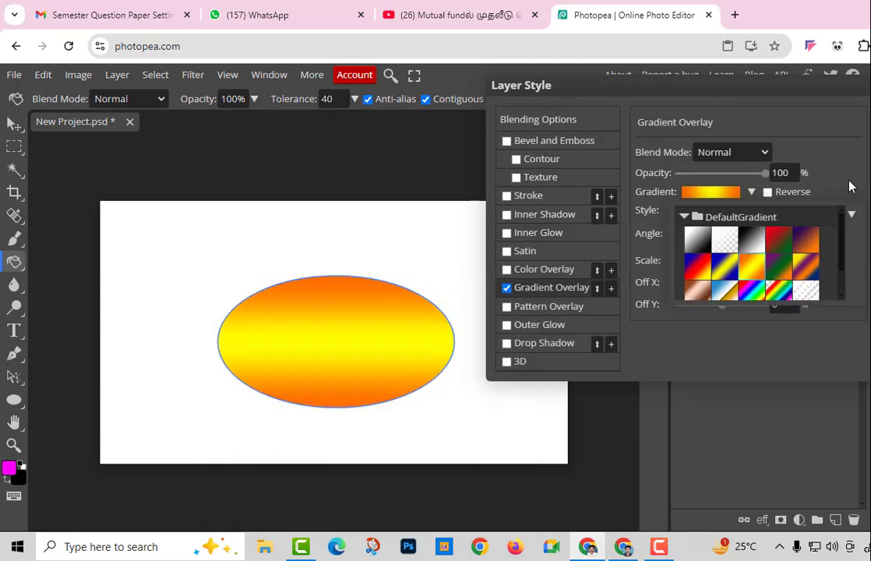
Set the gradient overlay style to Angle at -125° and apply it
click(849, 187)
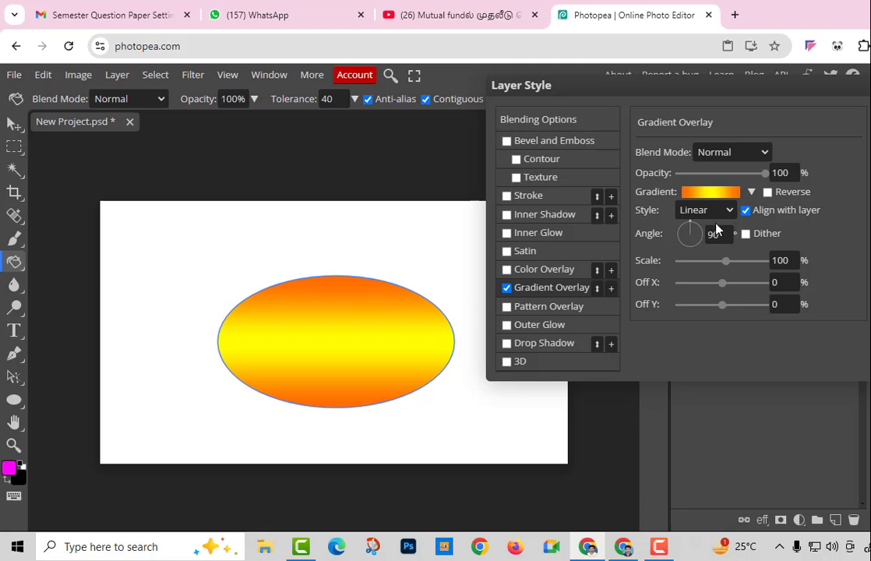
drag(691, 229, 706, 238)
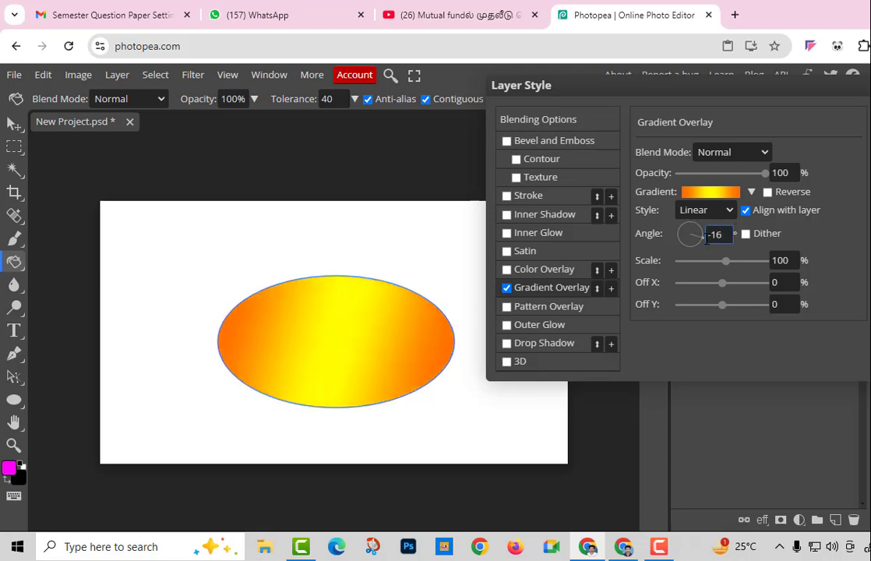
click(725, 210)
click(693, 249)
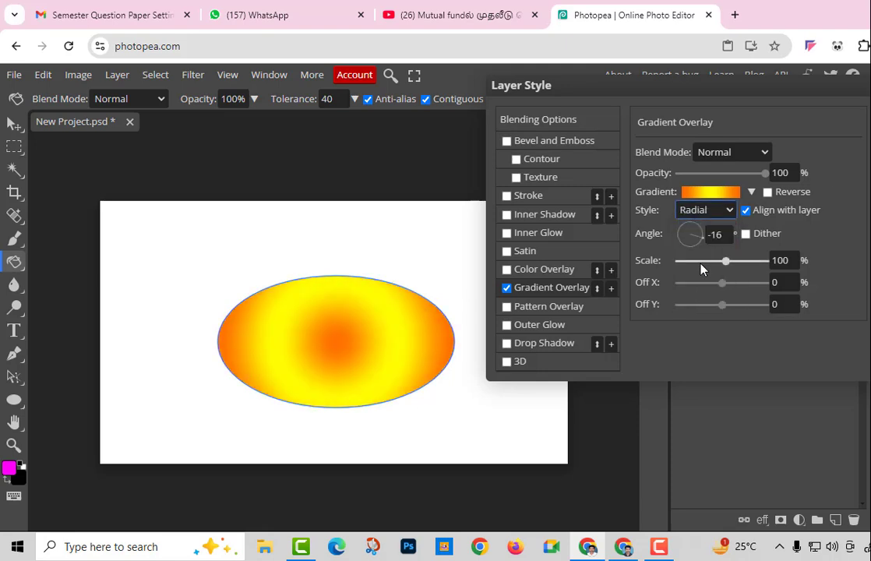
click(726, 212)
click(700, 286)
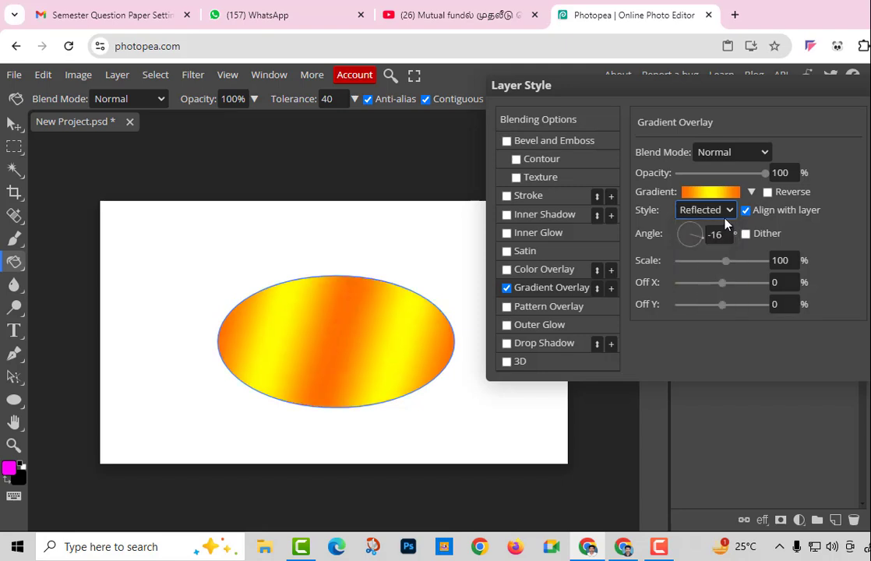
click(722, 212)
click(718, 267)
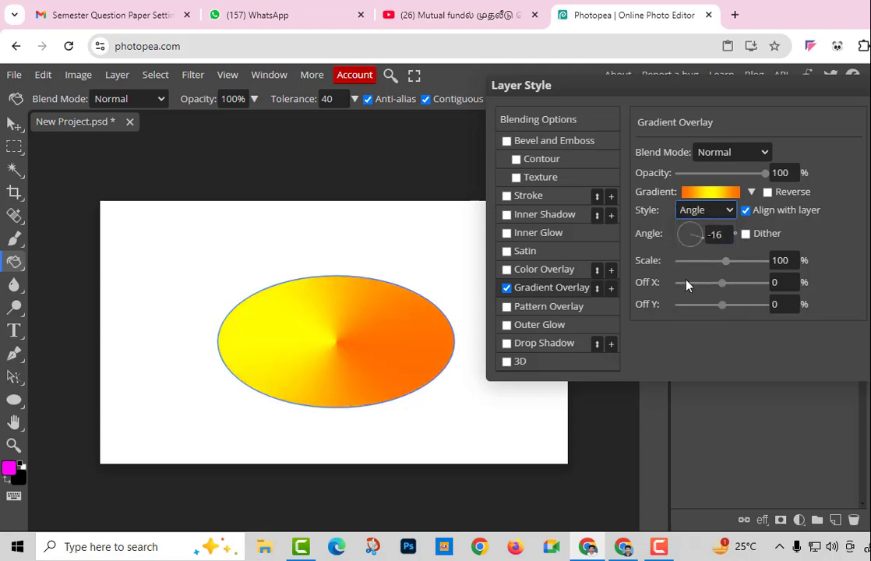
drag(703, 248, 680, 253)
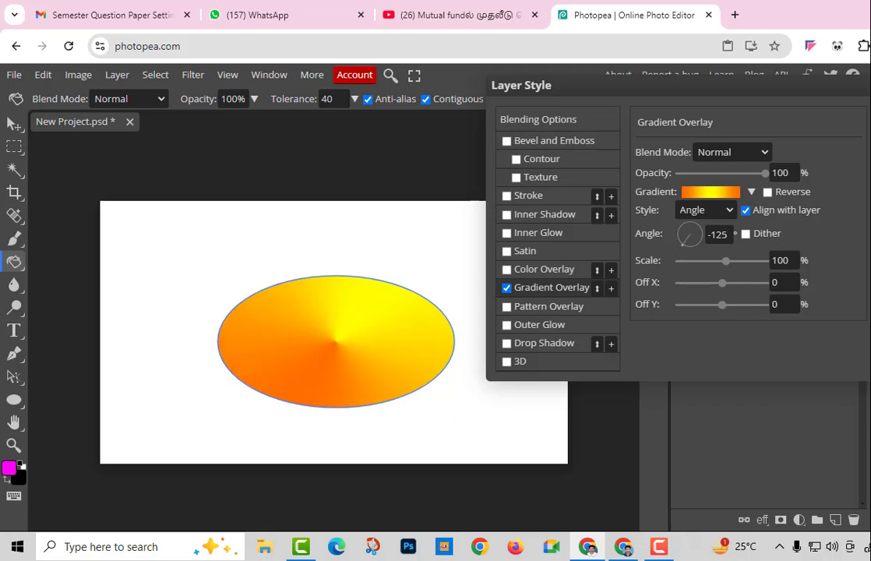
key(Return)
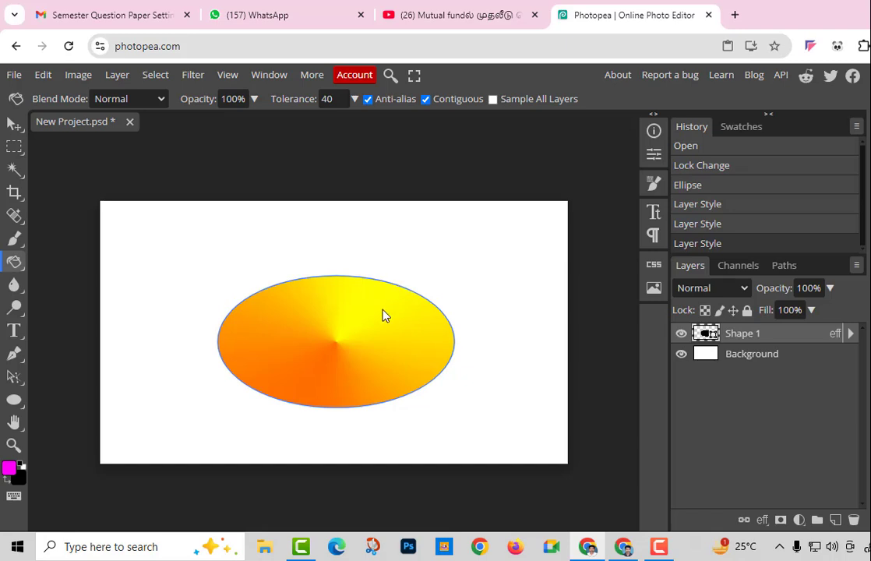
Hide the ellipse layer and undo back to the bare white Background
click(382, 314)
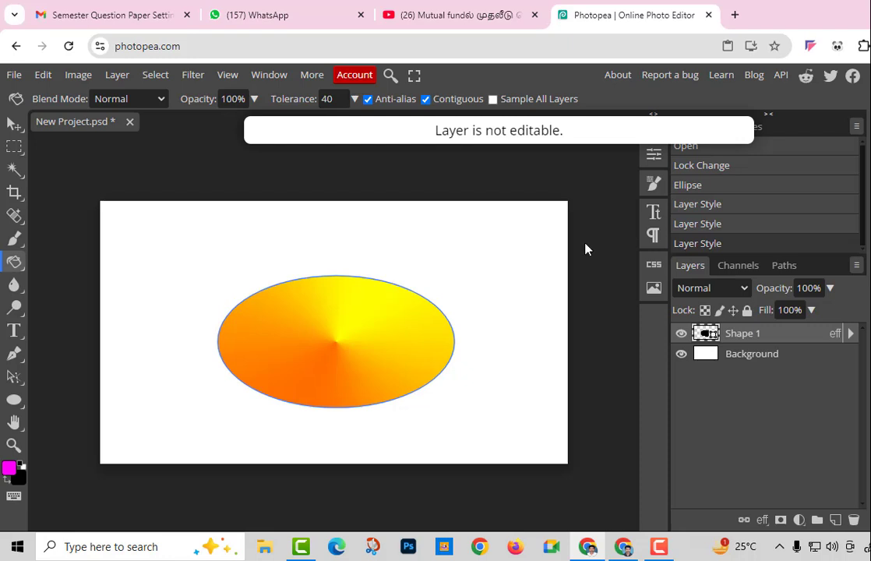
click(681, 333)
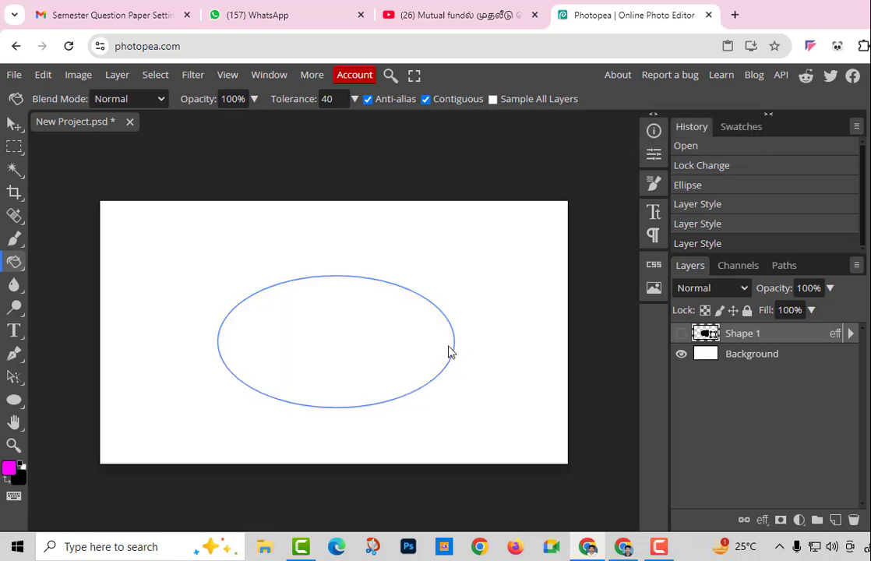
key(ctrl+z)
key(ctrl+z)
key(ctrl+z)
key(ctrl+z)
click(14, 423)
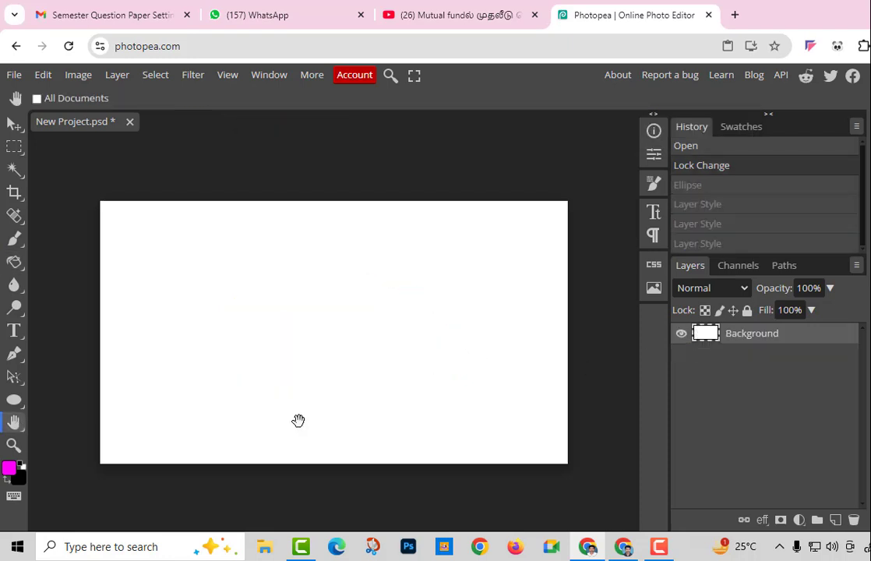
mouse_move(297, 420)
mouse_down()
mouse_move(309, 346)
mouse_move(290, 419)
mouse_move(343, 387)
mouse_move(229, 436)
mouse_move(204, 352)
mouse_move(340, 355)
mouse_move(268, 416)
mouse_move(300, 387)
mouse_move(303, 405)
mouse_up()
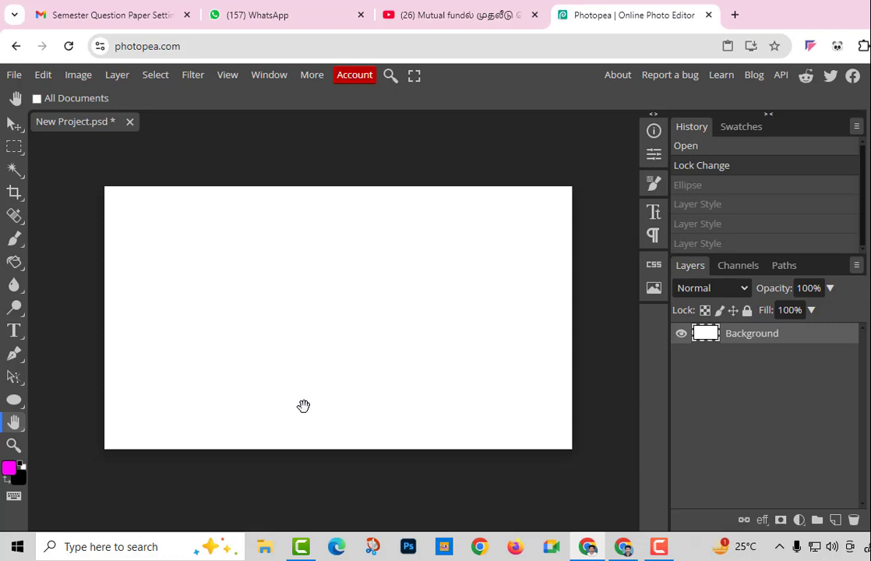
right_click(21, 430)
click(66, 447)
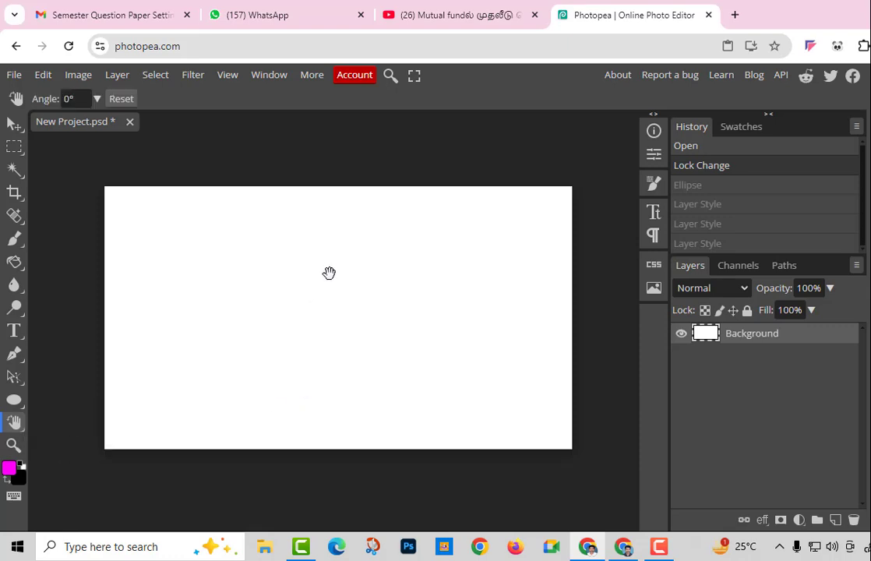
mouse_move(328, 271)
mouse_down()
mouse_move(287, 281)
mouse_move(313, 248)
mouse_move(388, 276)
mouse_move(310, 261)
mouse_move(265, 278)
mouse_move(303, 237)
mouse_move(325, 255)
mouse_up()
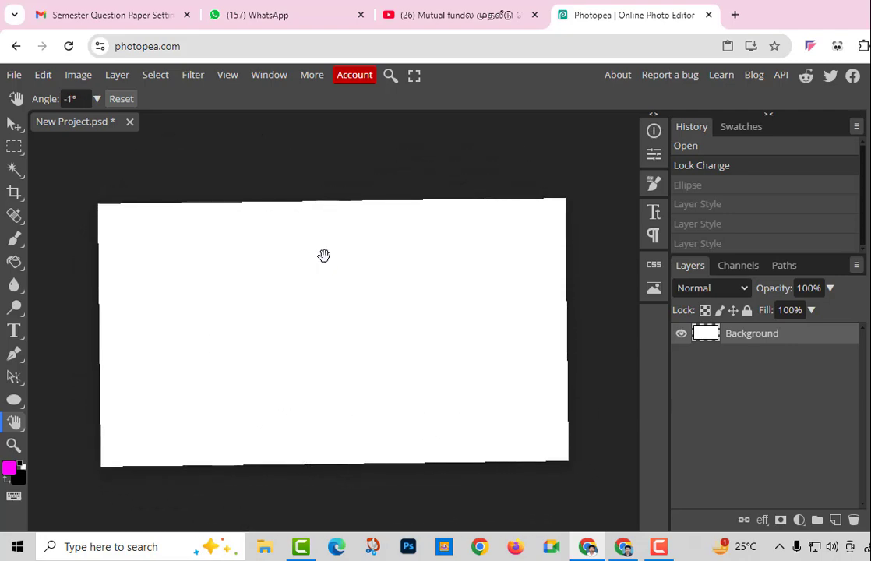
drag(75, 101, 45, 98)
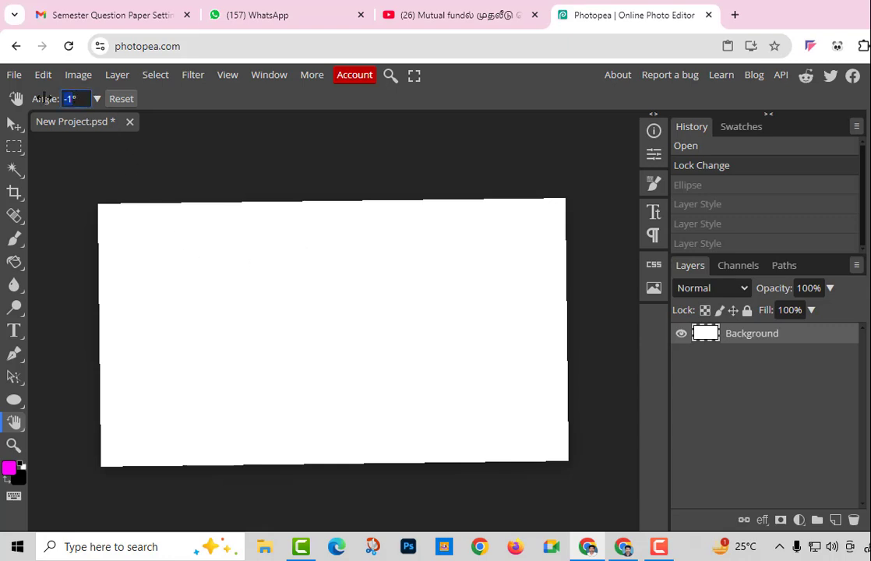
text(0)
click(53, 116)
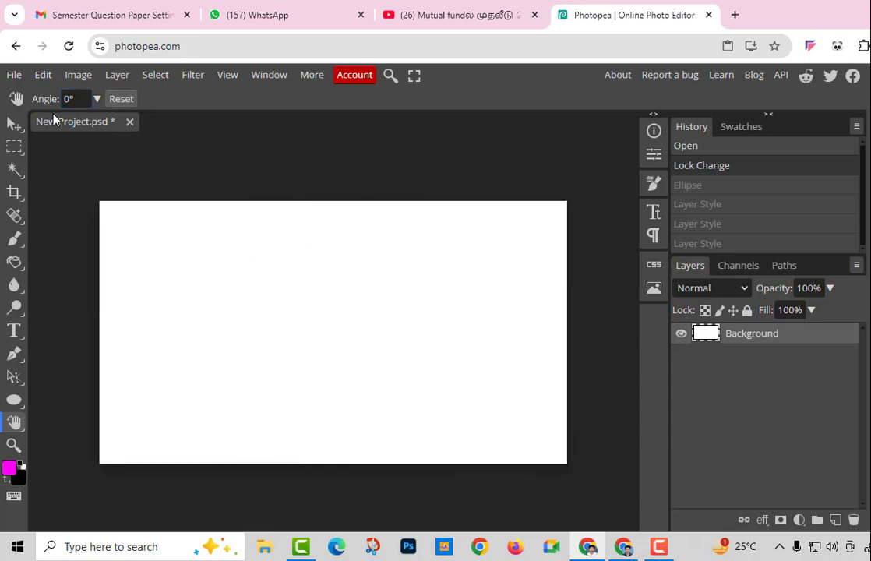
right_click(20, 432)
click(42, 427)
drag(260, 396, 277, 392)
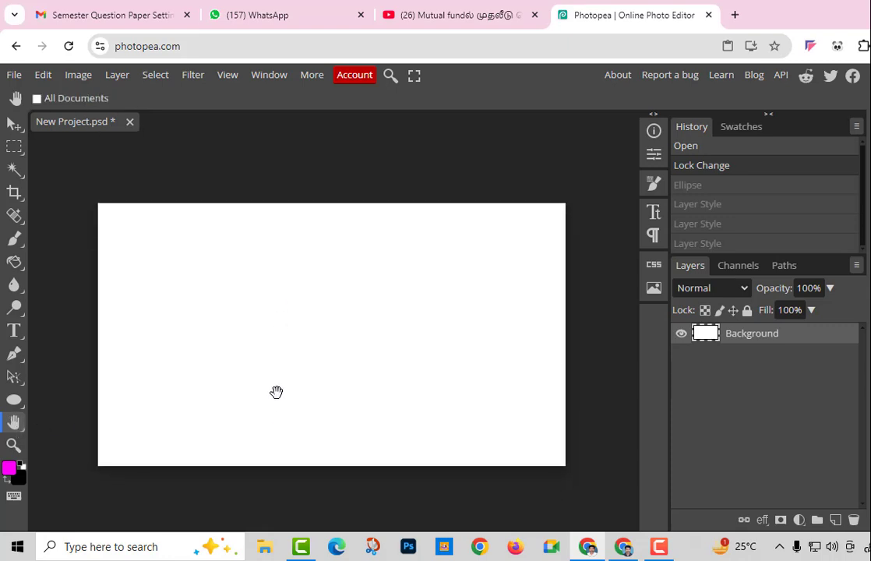
click(14, 331)
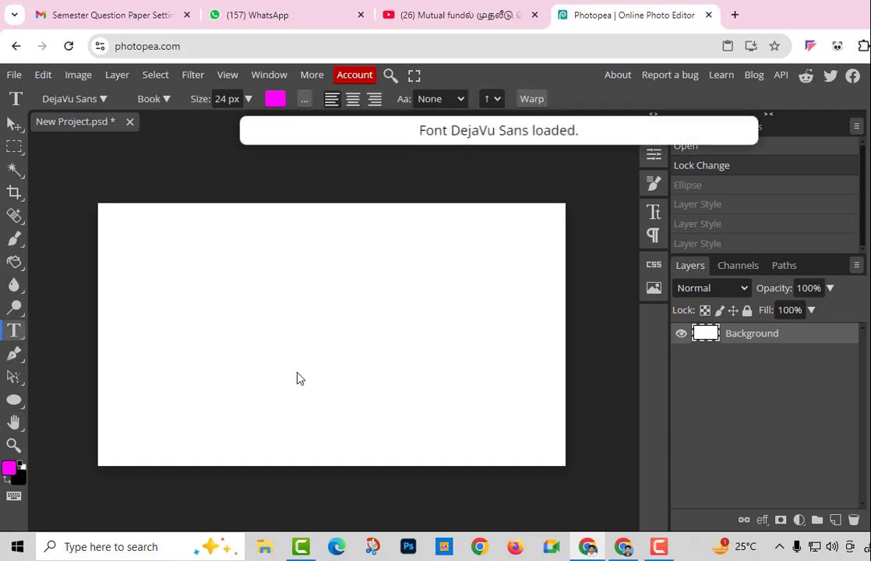
key(h)
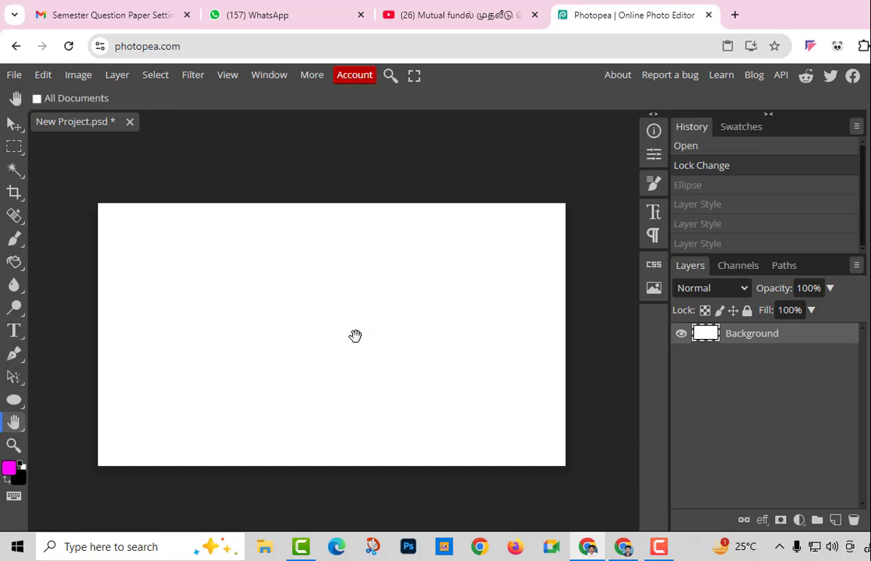
key(r)
mouse_move(356, 337)
mouse_down()
mouse_move(364, 358)
mouse_move(348, 322)
mouse_move(358, 336)
mouse_up()
key(h)
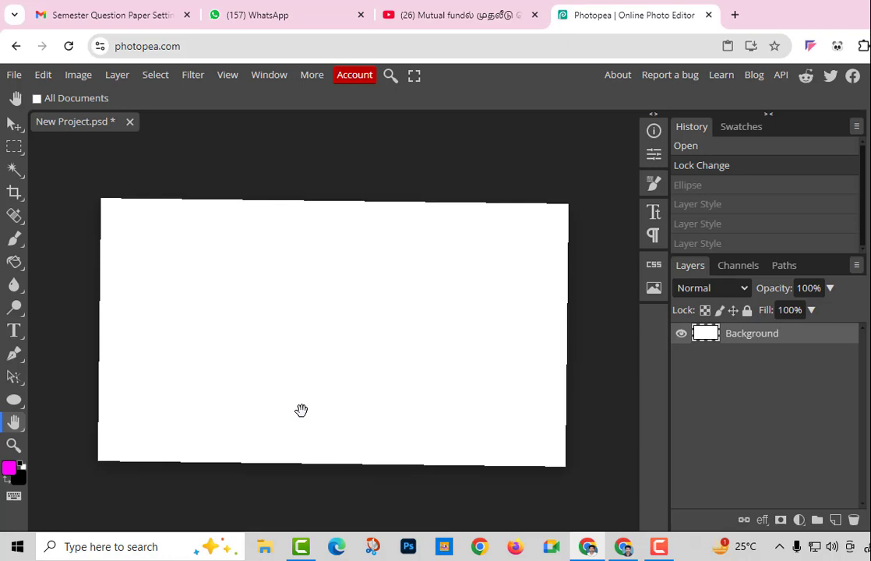
key(r)
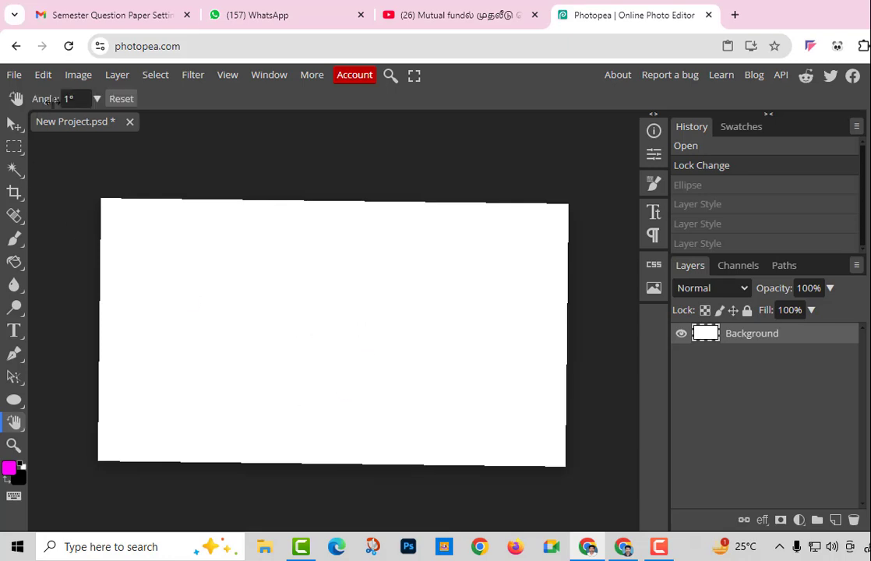
drag(70, 99, 61, 99)
text(0)
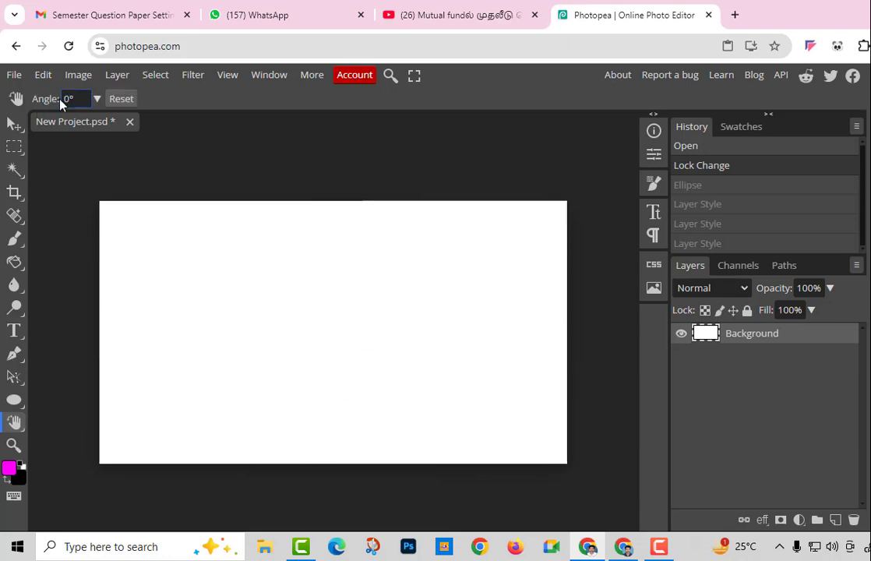
key(Return)
Discard the unsaved New Project document and go to the Templates gallery
click(14, 446)
click(365, 324)
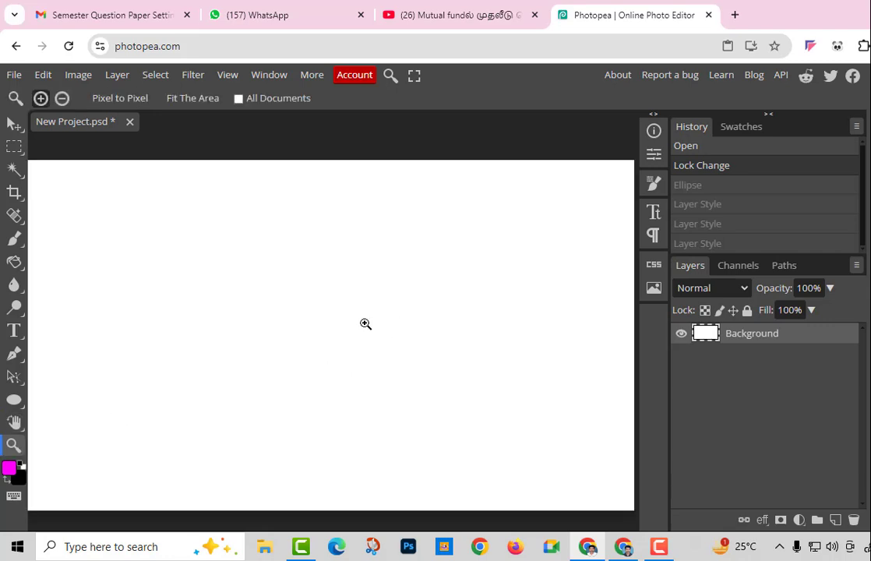
click(366, 324)
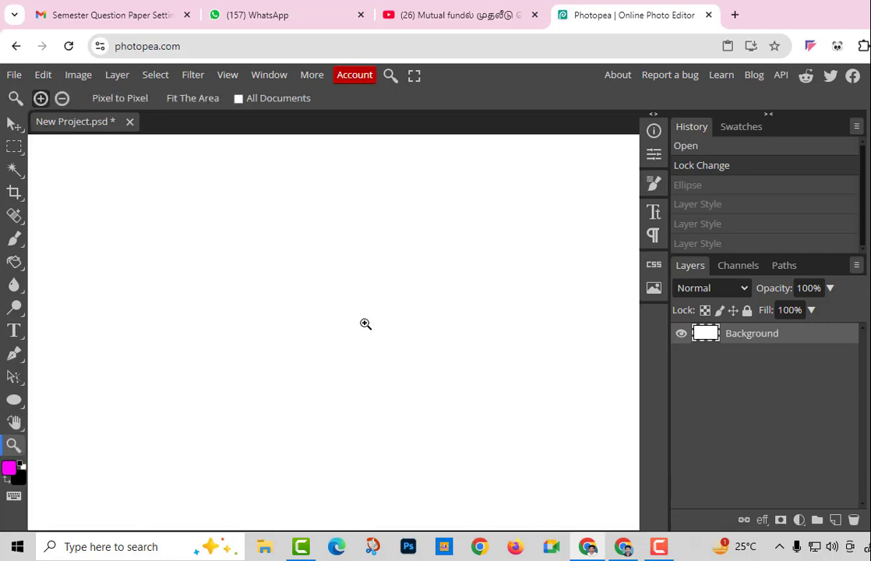
click(130, 126)
click(562, 150)
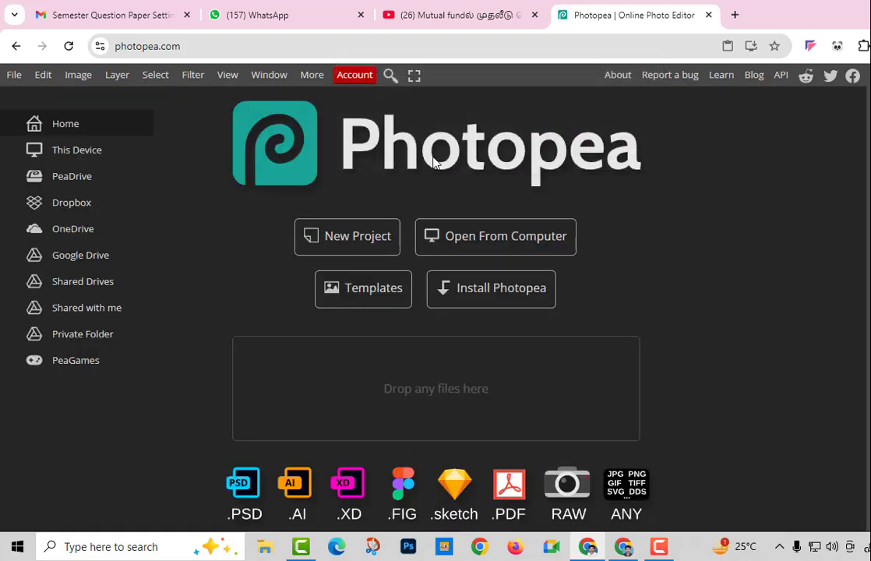
click(363, 290)
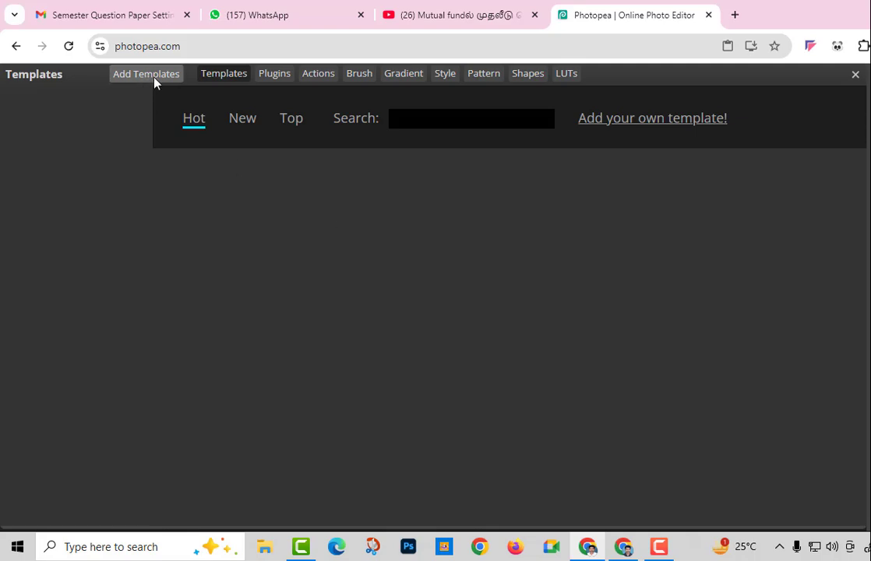
Filter templates to Resumes and open 'Resume cv profile template-PSD' for editing
scroll(149, 168, down, 2)
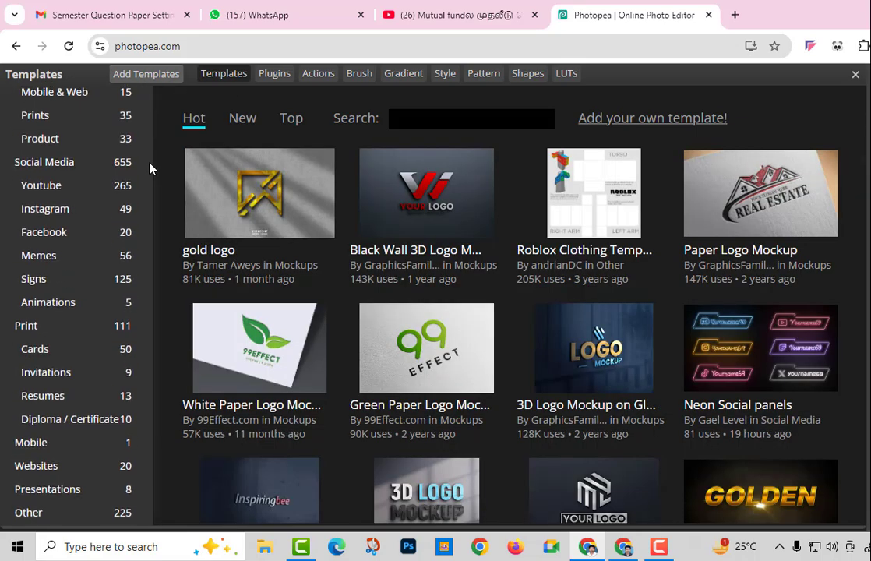
click(52, 395)
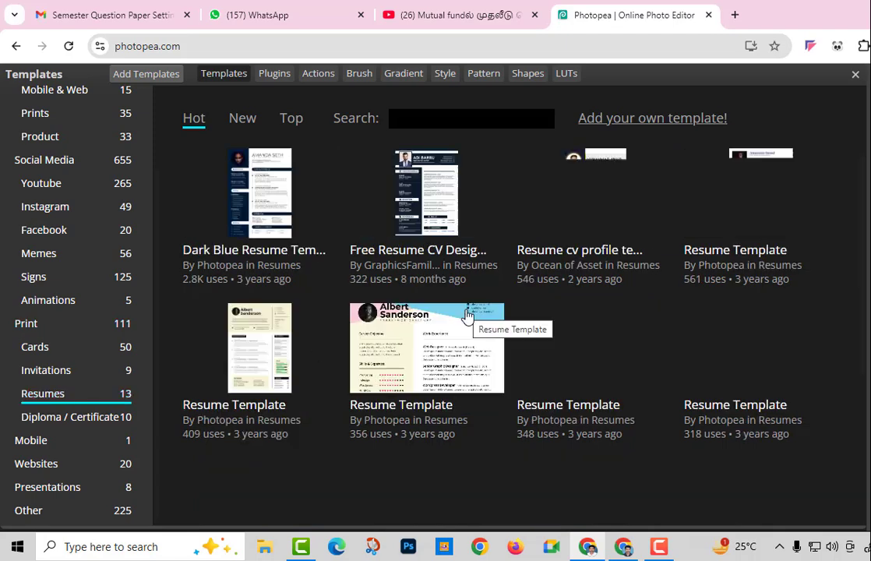
scroll(667, 265, down, 5)
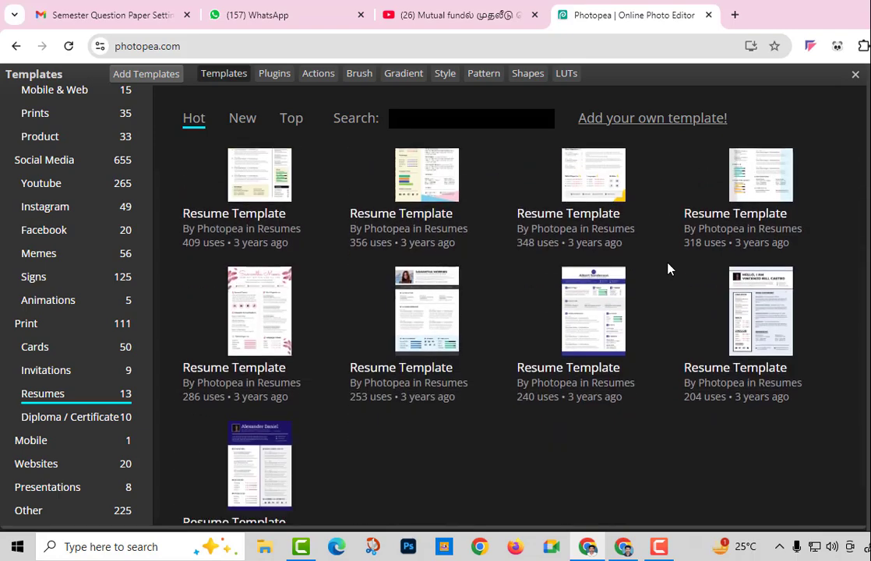
scroll(667, 265, up, 3)
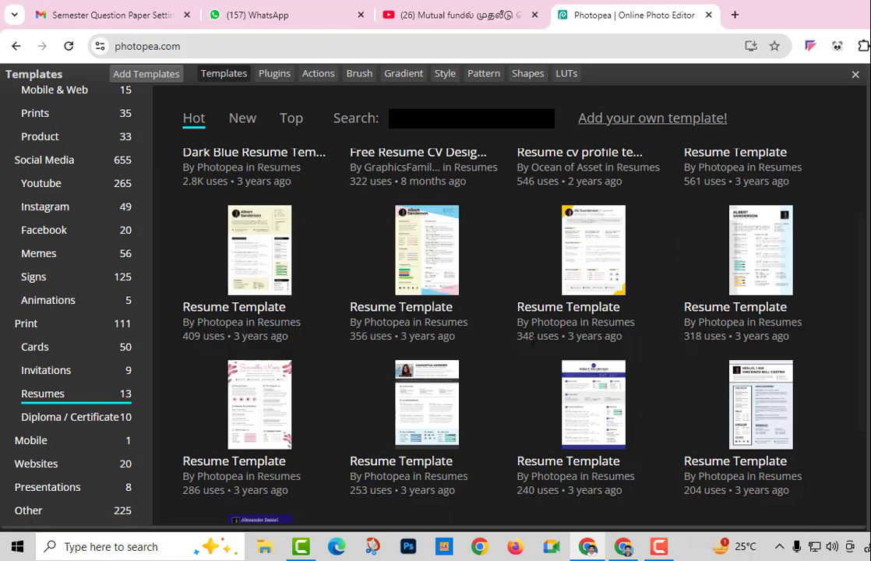
scroll(491, 340, down, 2)
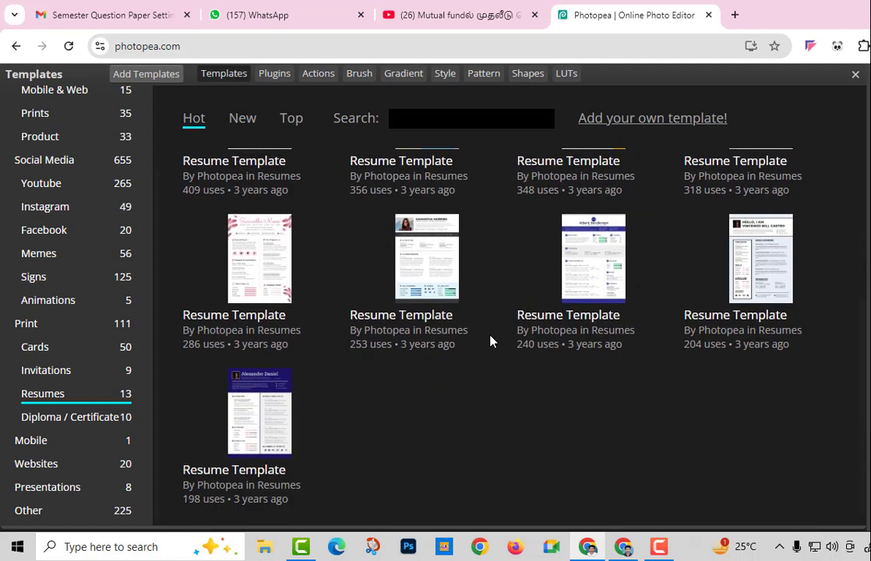
scroll(491, 340, up, 3)
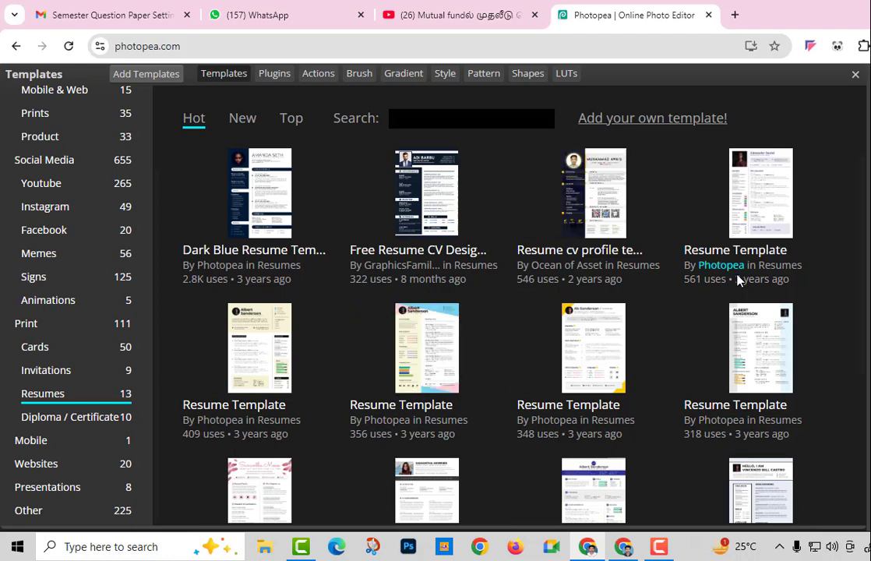
click(597, 200)
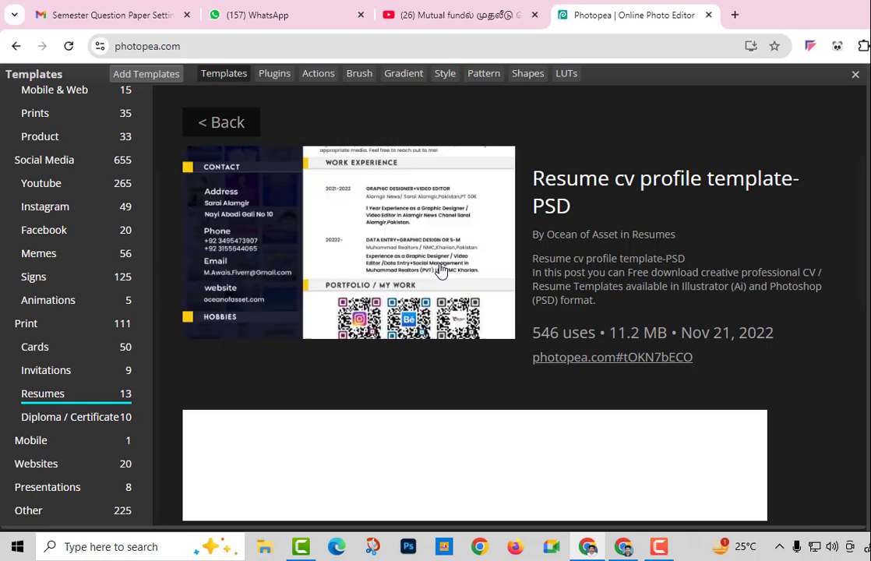
click(371, 238)
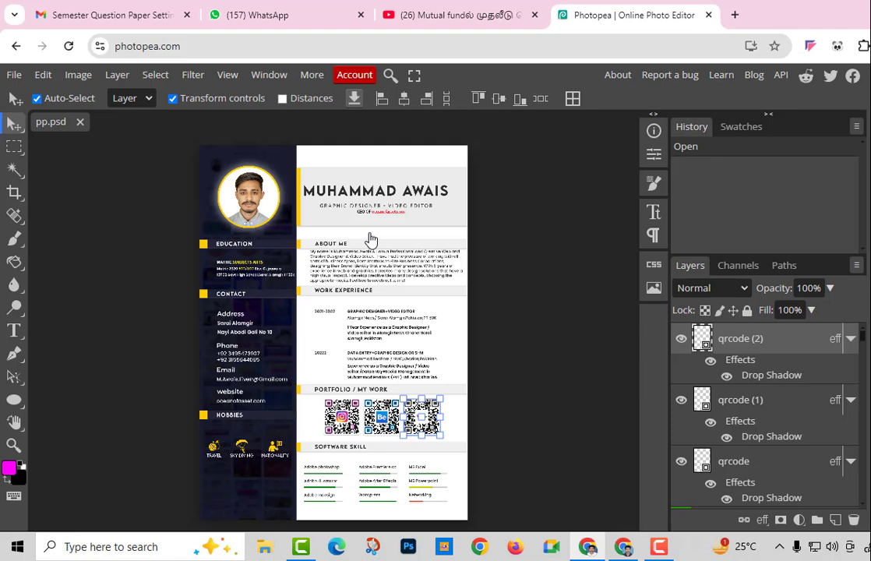
Deselect the qrcode (2) layer and select the CEO tagline text layer
click(557, 253)
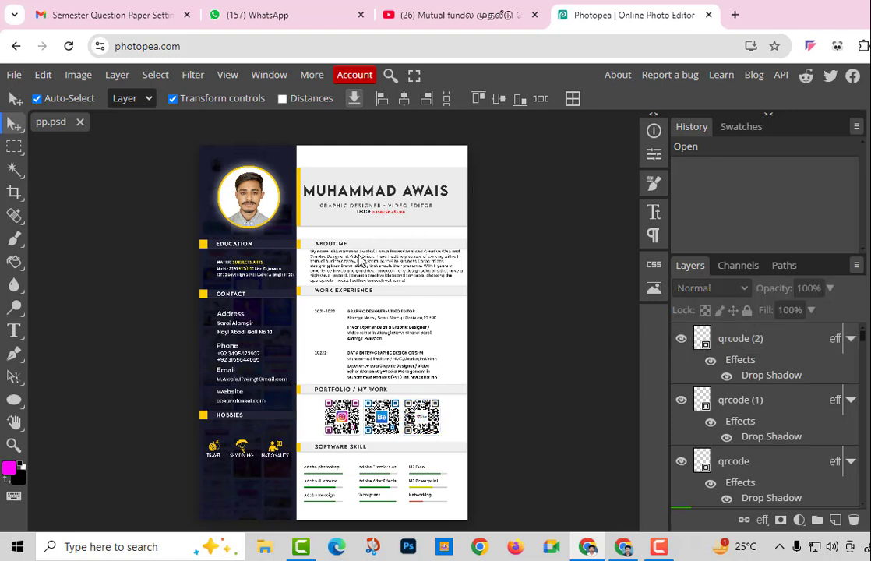
click(363, 212)
click(364, 212)
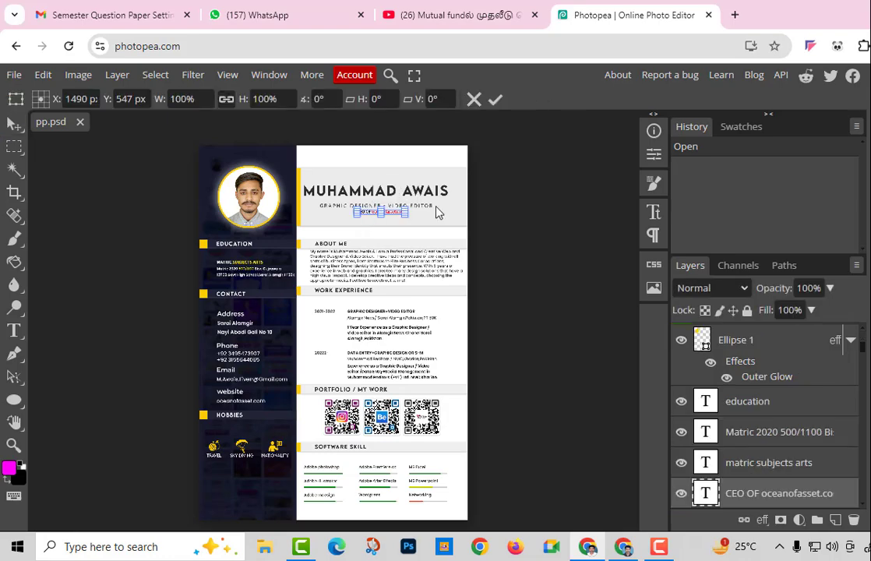
Zoom in closely on the CEO tagline under the job title
key(z)
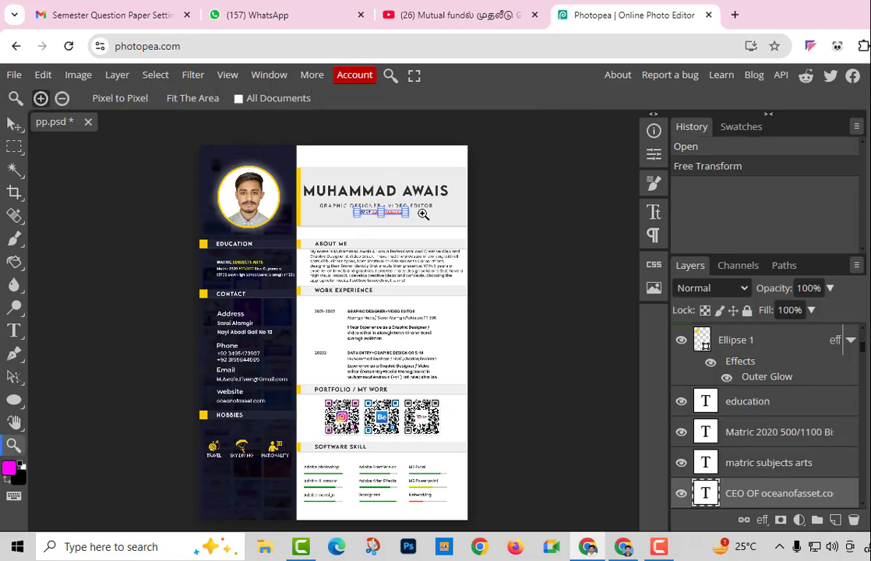
click(410, 214)
click(410, 214)
click(410, 214)
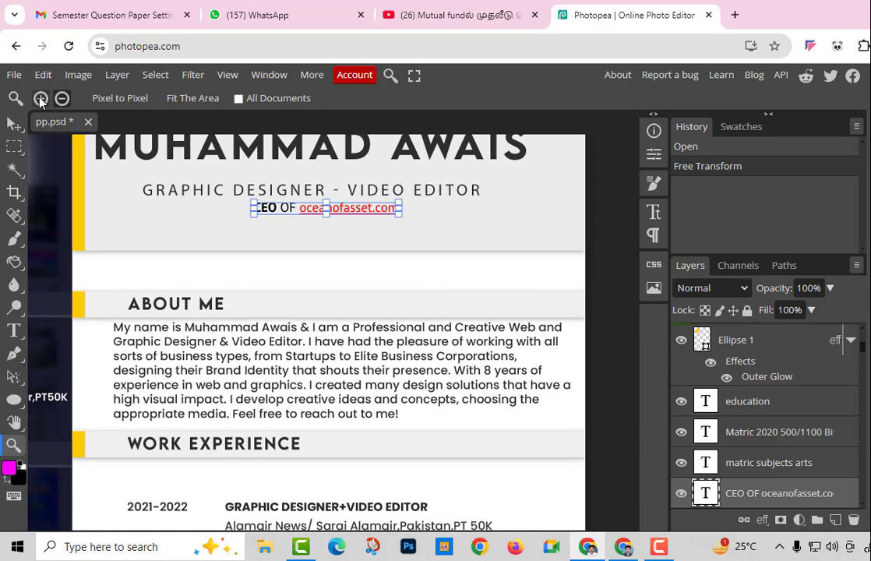
click(41, 101)
click(296, 200)
click(296, 201)
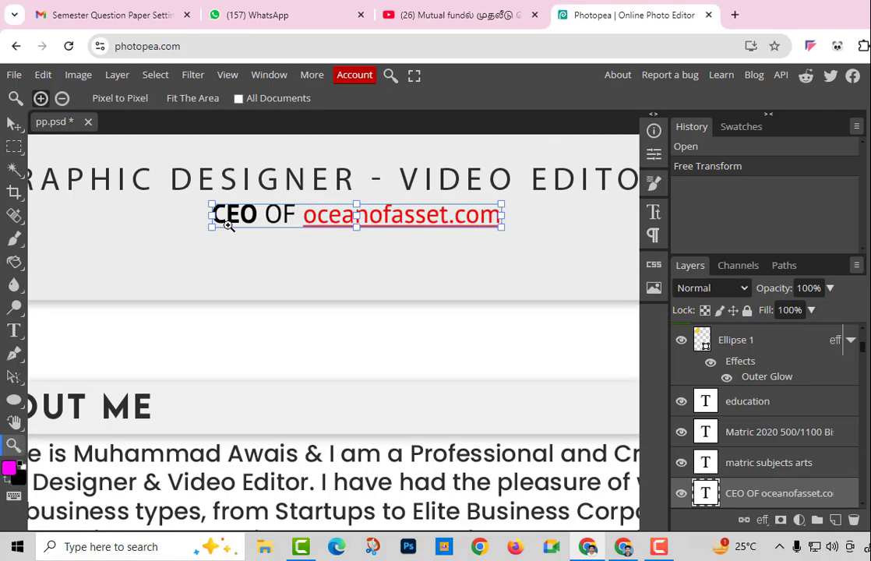
Delete the website name oceanofasset.com from the tagline text
click(13, 124)
double_click(371, 222)
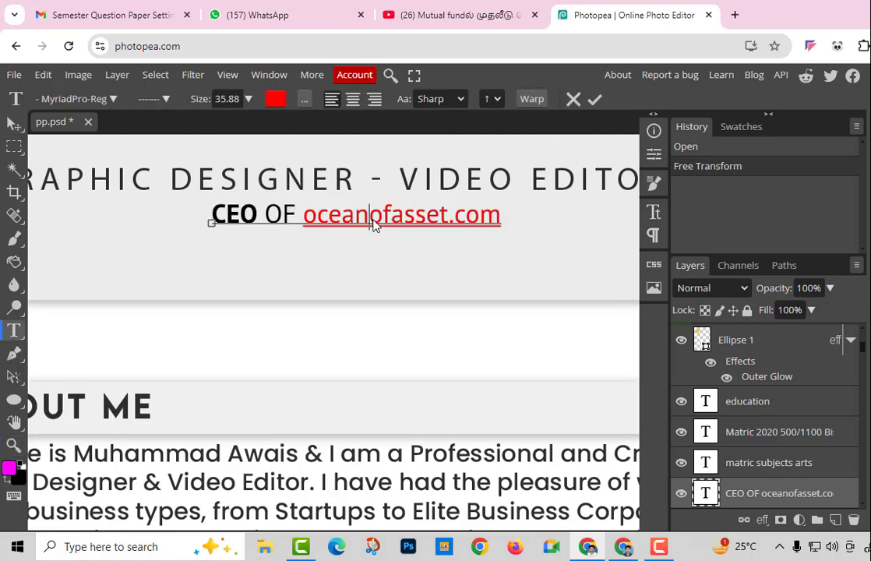
triple_click(378, 217)
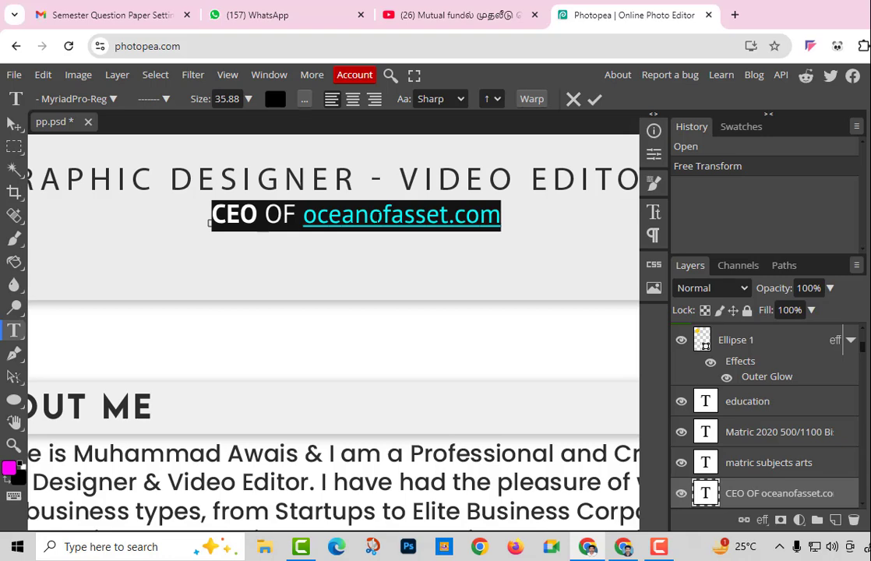
key(Left)
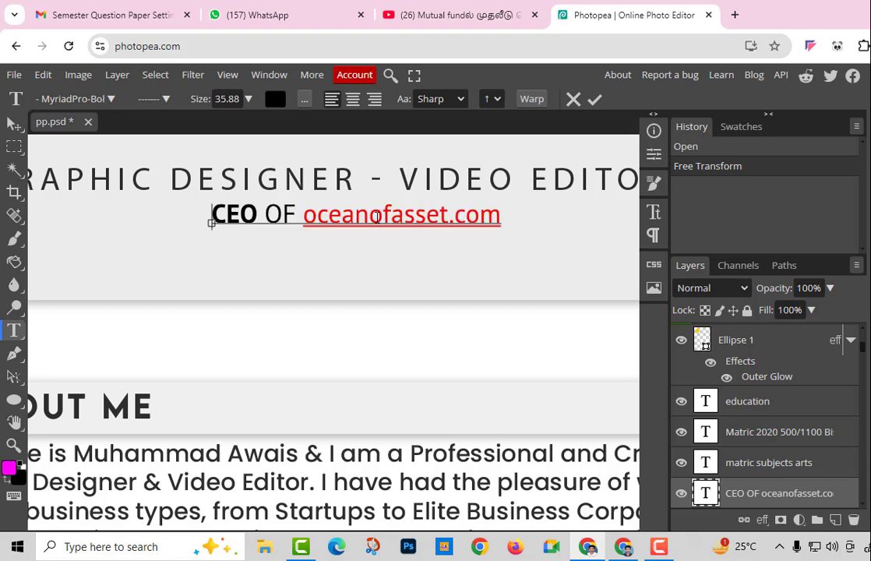
key(Right)
key(Right)
key(Right)
key(Right)
key(Right)
key(Right)
key(Right)
key(Right)
key(Right)
key(Left)
key(Left)
key(Delete)
key(Delete)
key(Delete)
key(Delete)
key(Delete)
key(Delete)
key(Delete)
key(Delete)
key(Delete)
key(Delete)
key(Delete)
key(Delete)
key(Delete)
text(d)
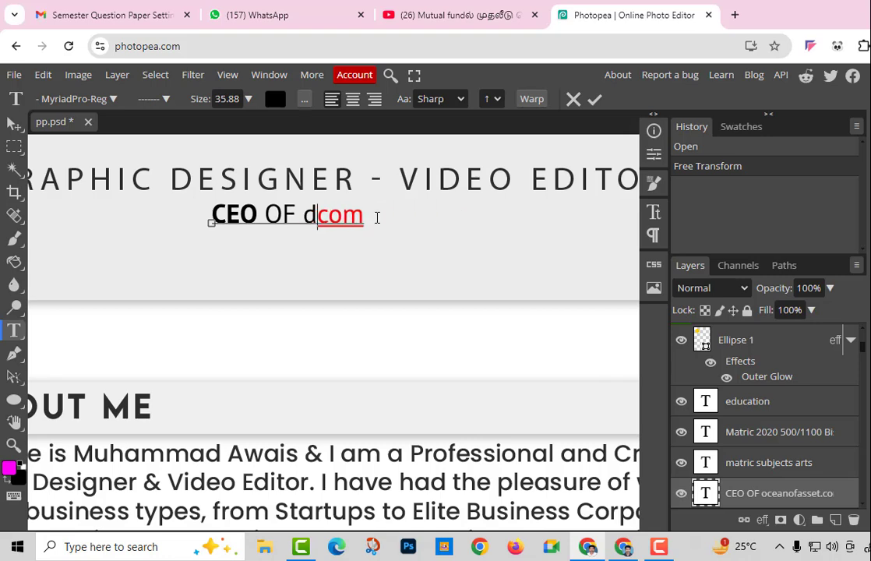
key(Delete)
key(Right)
text(d)
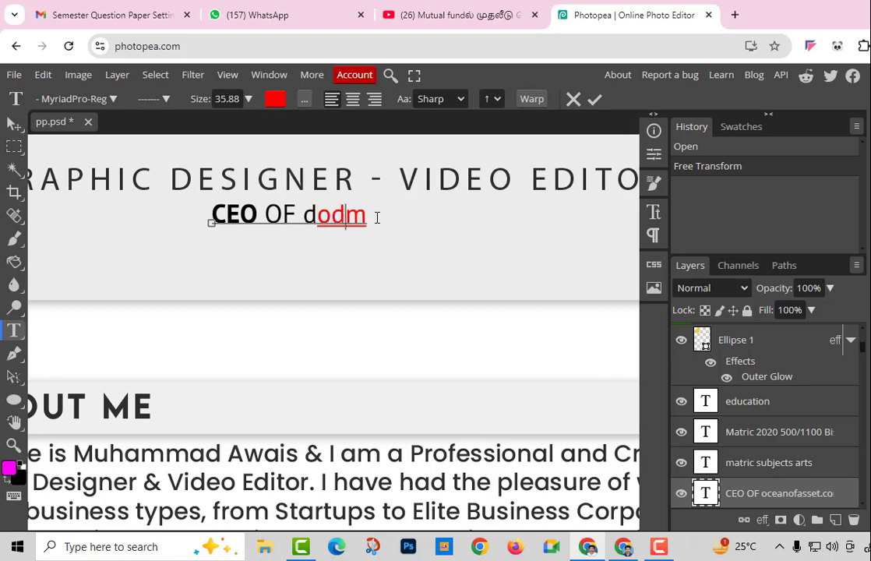
key(Left)
key(BackSpace)
key(BackSpace)
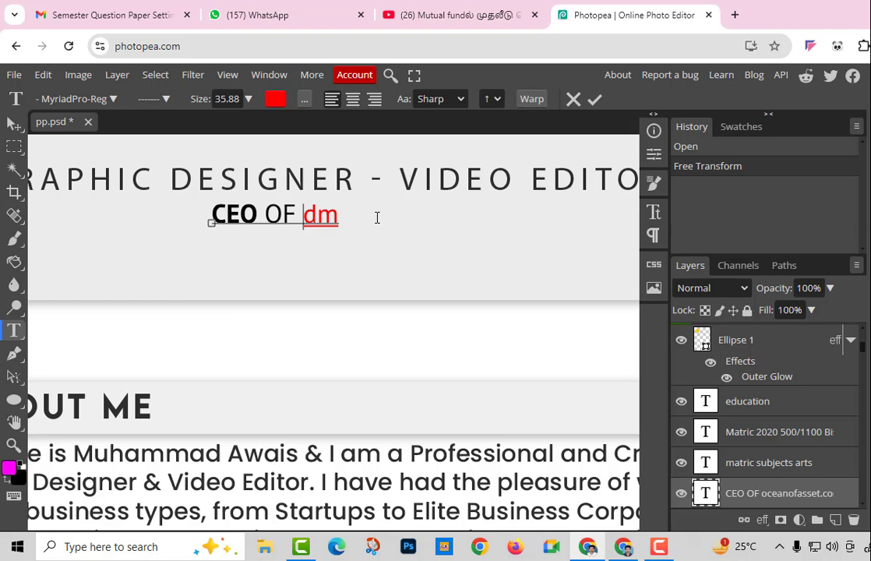
Type Edu4all so the tagline reads 'CEO OF Edu4all' and commit the edit
text(Ed)
text(u4aal)
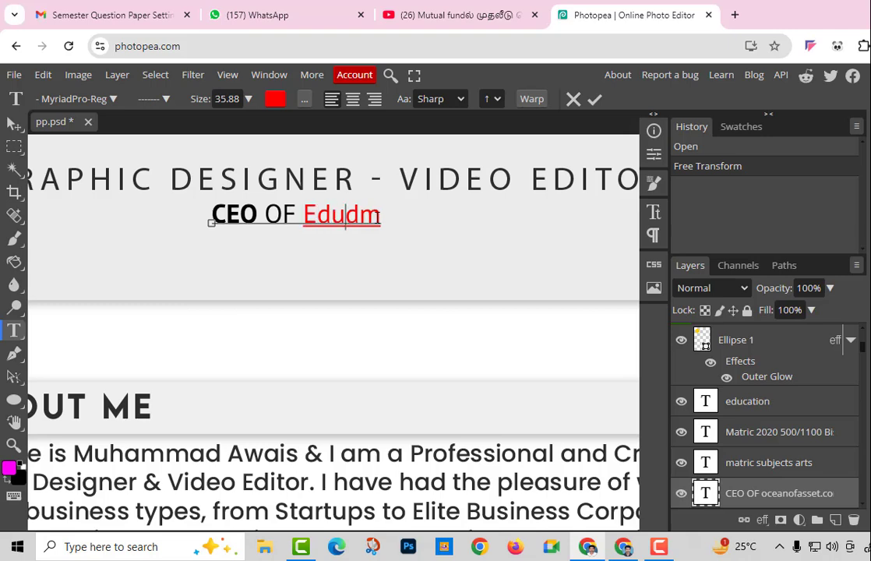
key(BackSpace)
key(BackSpace)
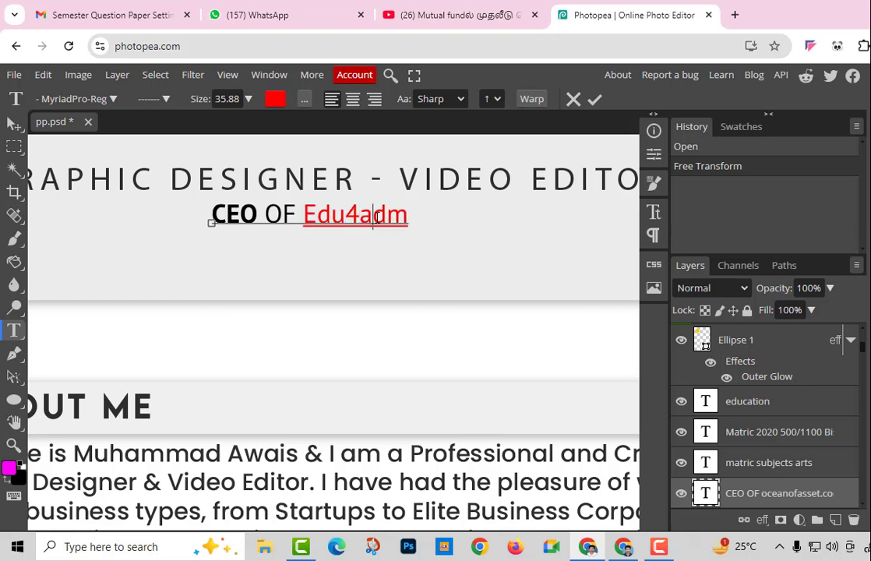
text(ll)
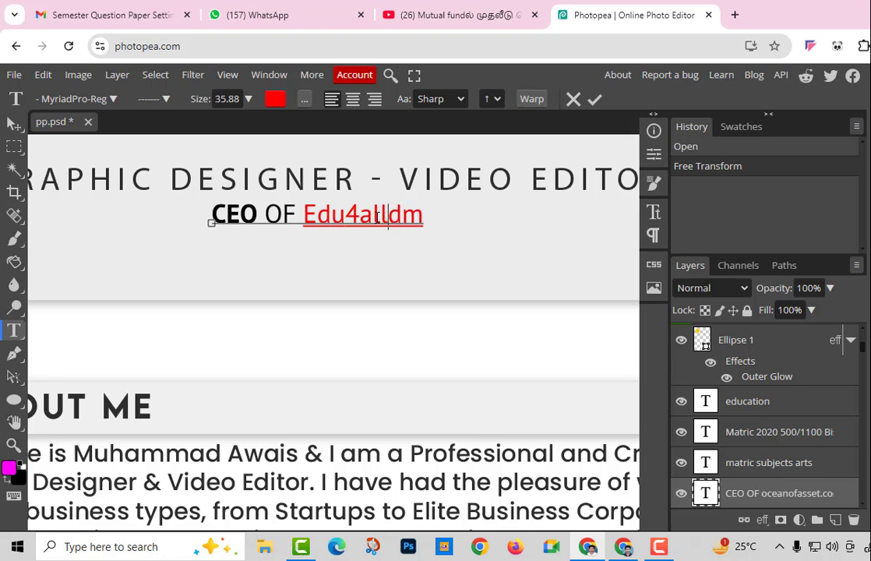
text(...)
key(Delete)
key(Delete)
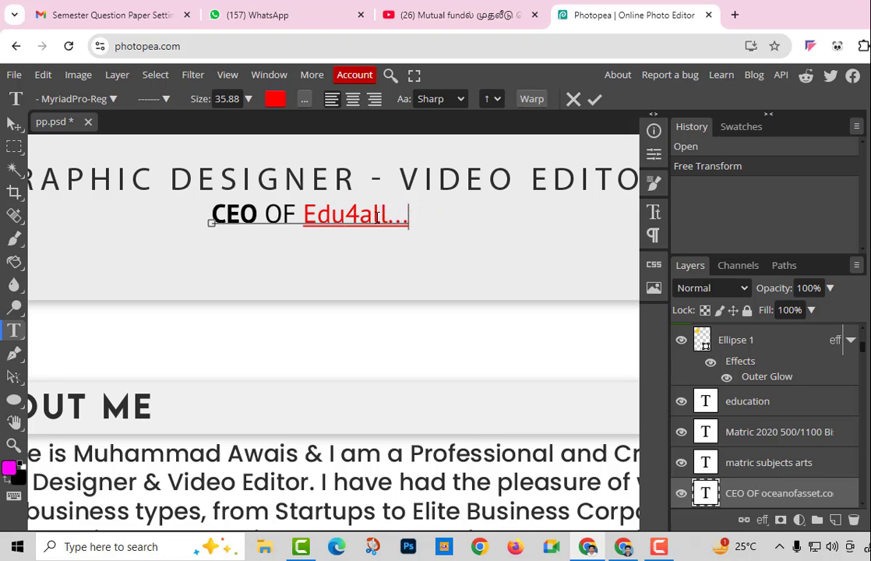
key(BackSpace)
key(BackSpace)
key(BackSpace)
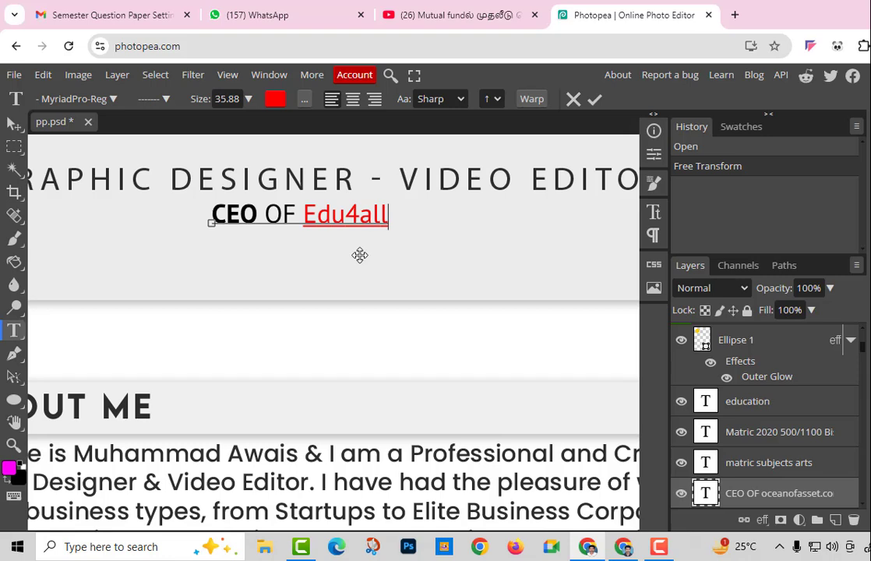
text(z)
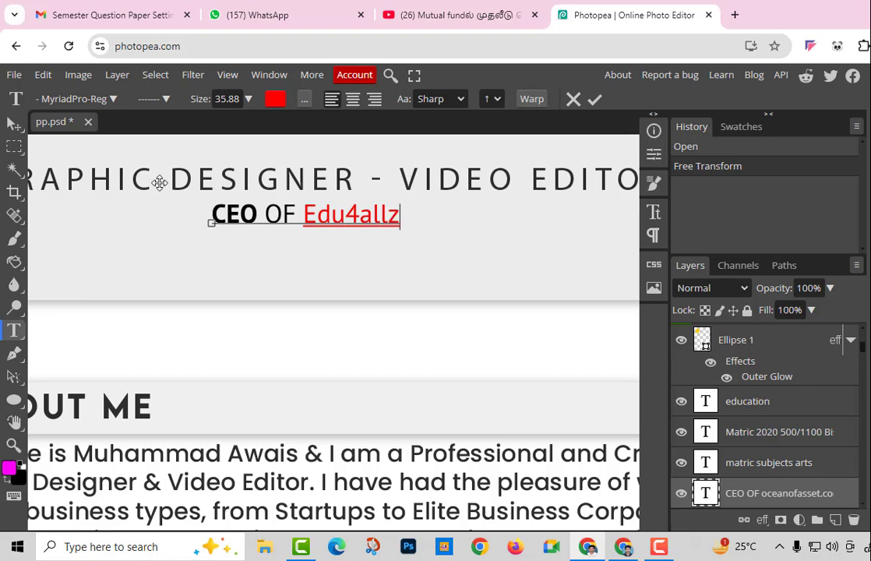
key(BackSpace)
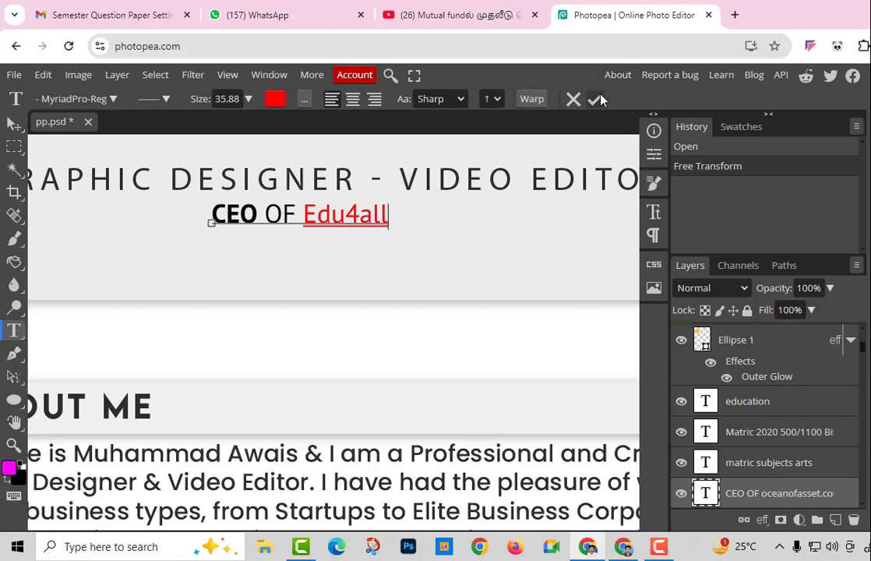
click(596, 99)
key(z)
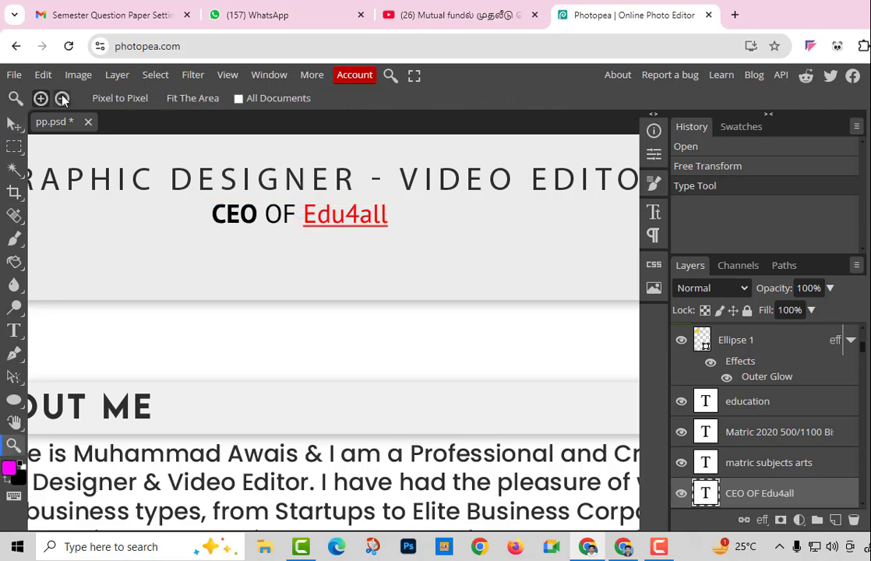
click(61, 99)
Zoom out and pan the view to show the profile photo
click(167, 241)
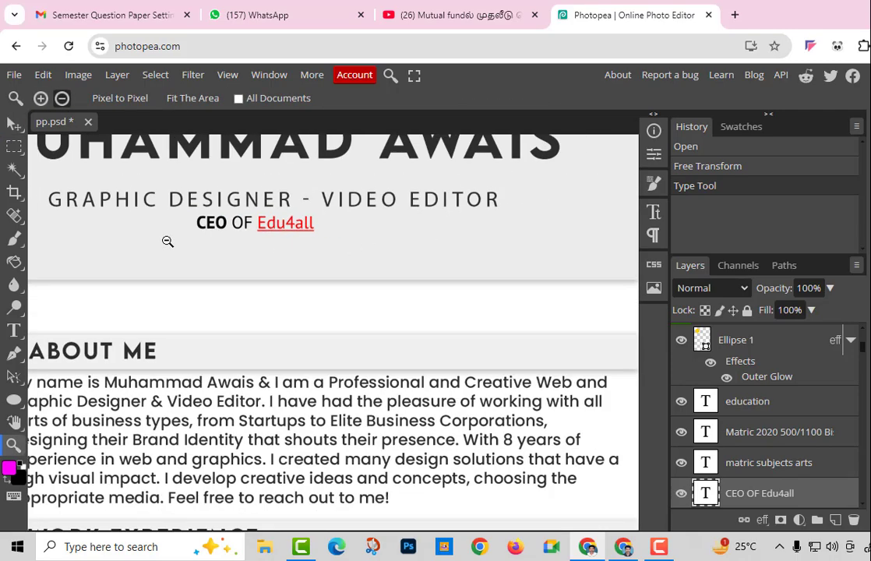
click(165, 241)
click(155, 241)
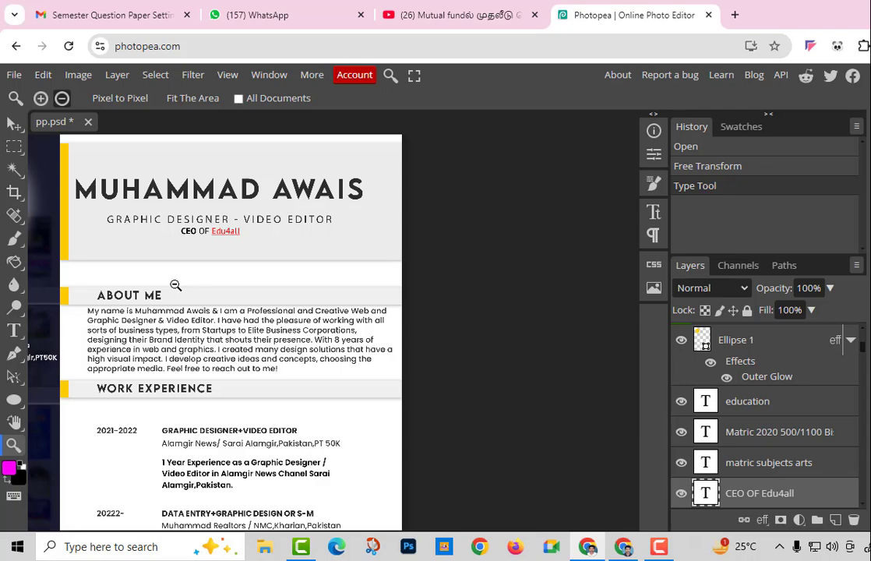
key(h)
drag(82, 254, 282, 295)
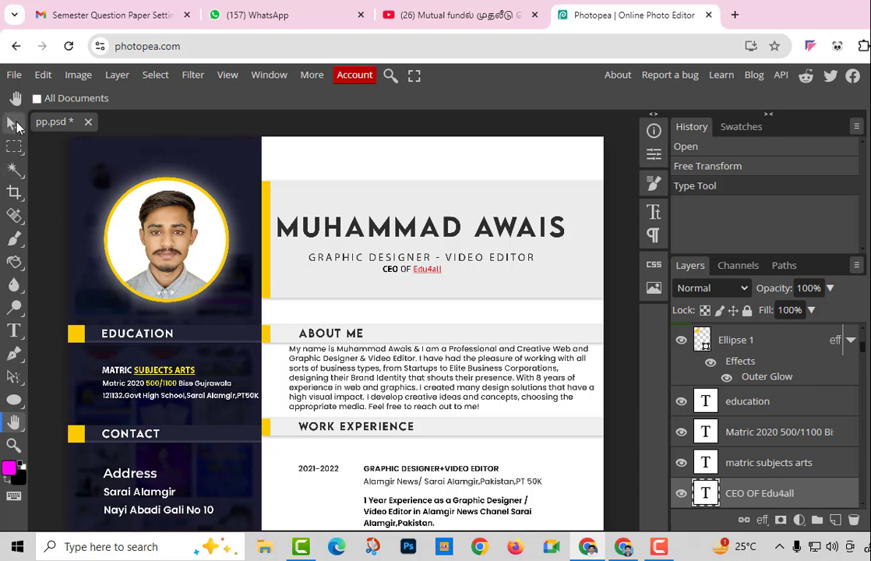
Select the old profile photo layer and delete it, leaving the yellow circle
click(16, 124)
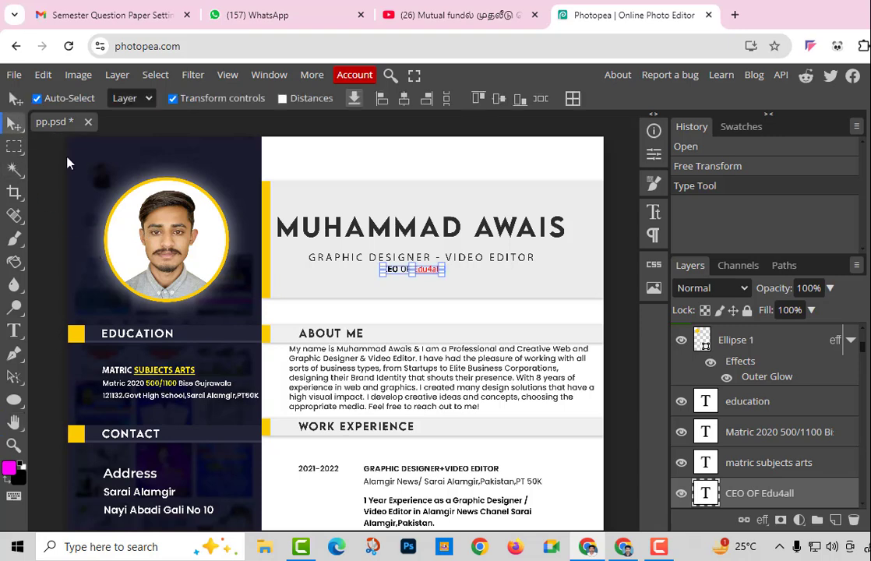
click(147, 207)
key(ctrl+t)
drag(166, 240, 143, 259)
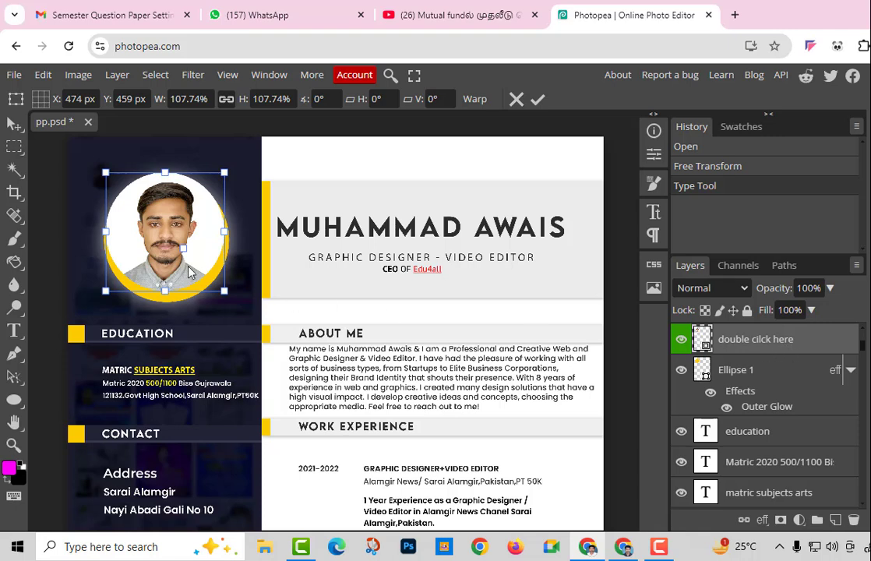
key(Delete)
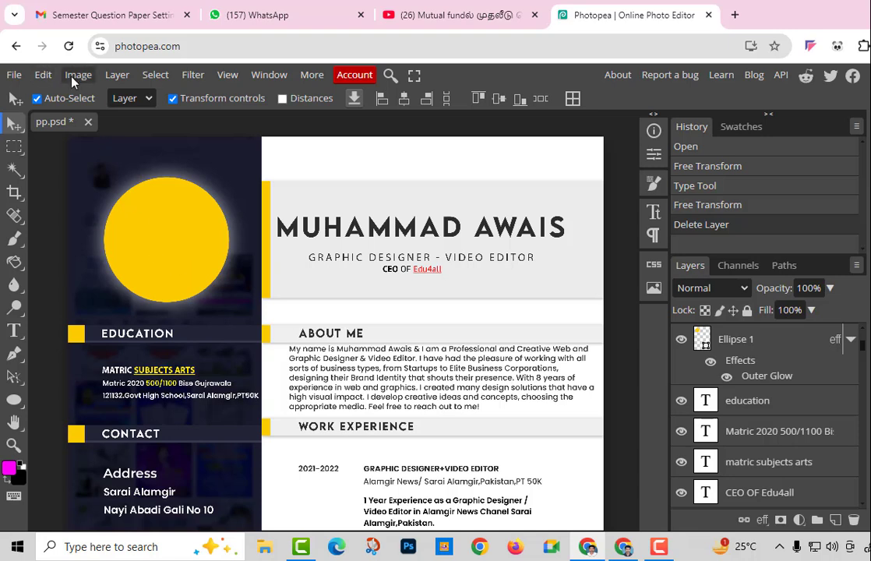
Copy a portrait from a Google 'passport photo' search and paste it into pp.psd
click(734, 14)
text(pass)
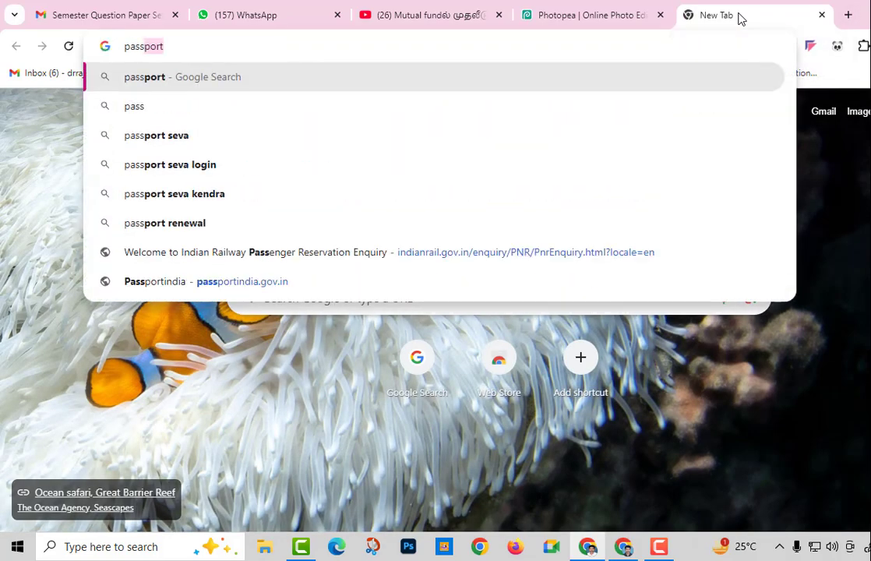
text(port phot)
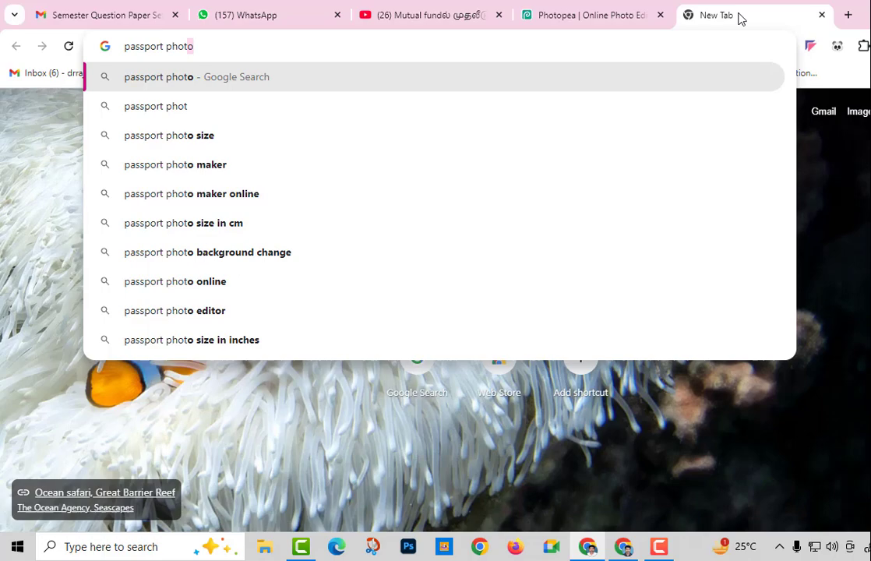
key(Return)
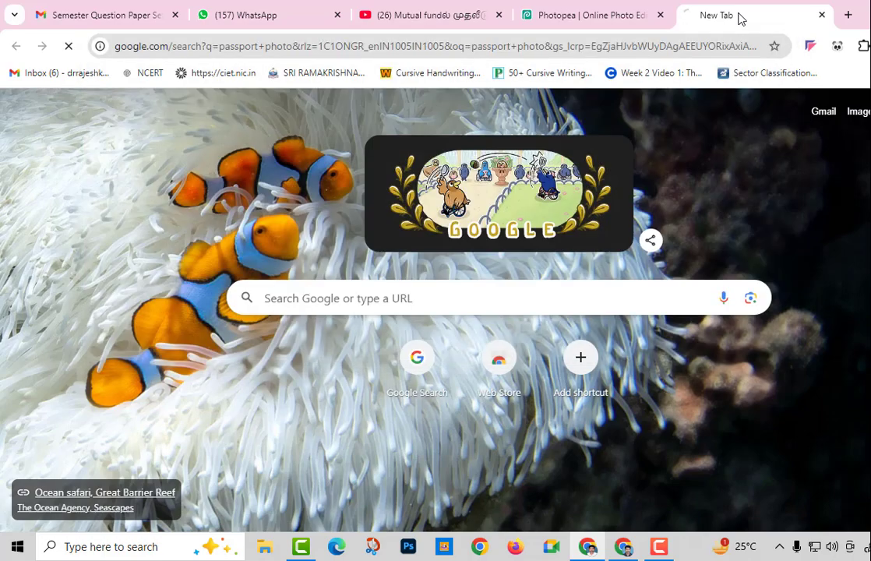
right_click(571, 303)
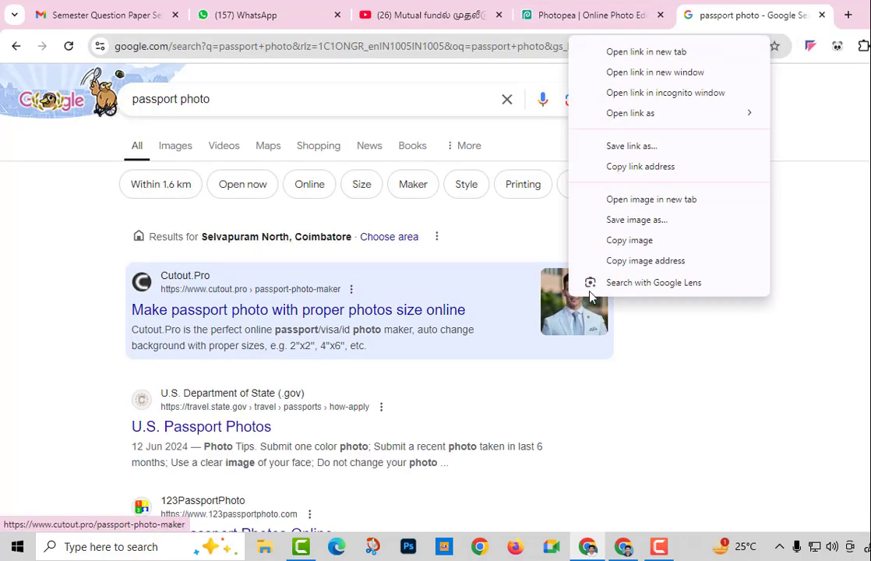
click(627, 257)
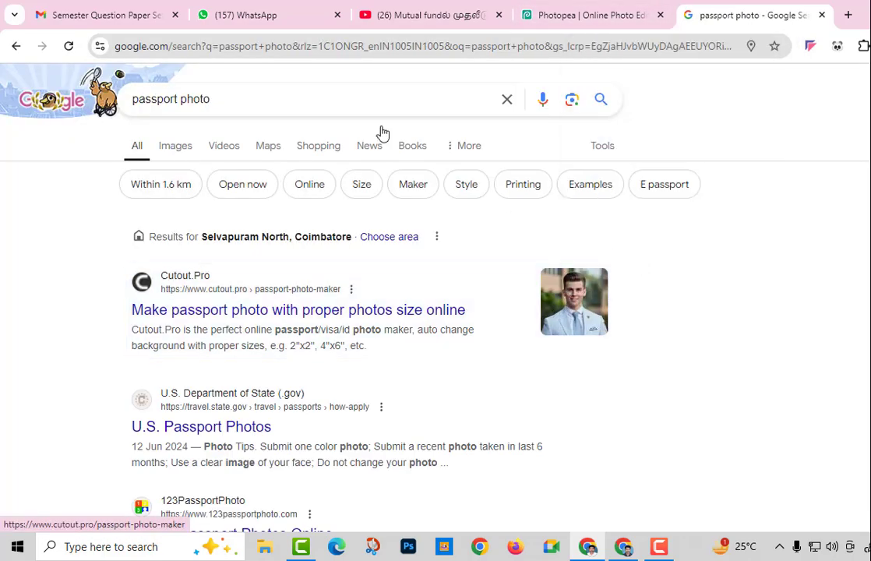
click(563, 14)
key(ctrl+v)
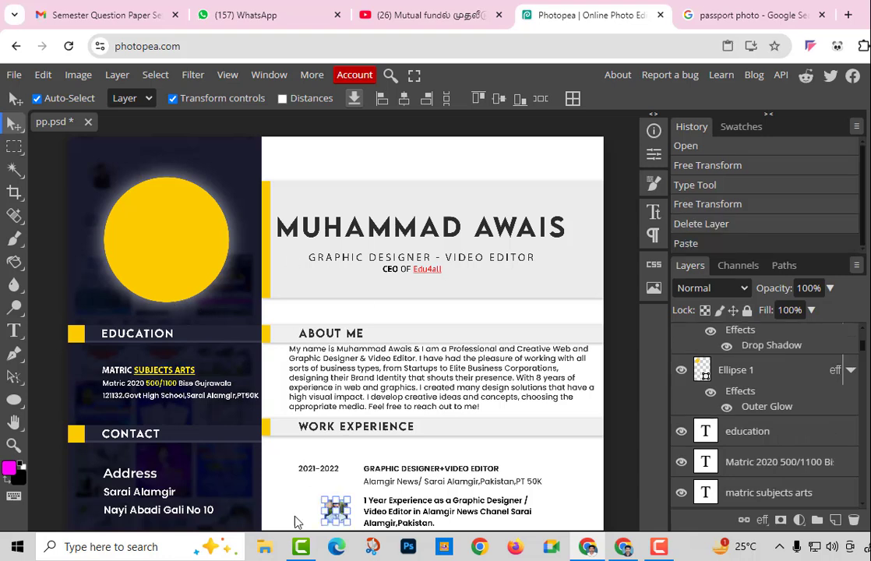
Scale the pasted portrait and position it over the yellow circle
drag(335, 513, 249, 383)
key(Escape)
drag(326, 501, 271, 445)
drag(290, 479, 91, 139)
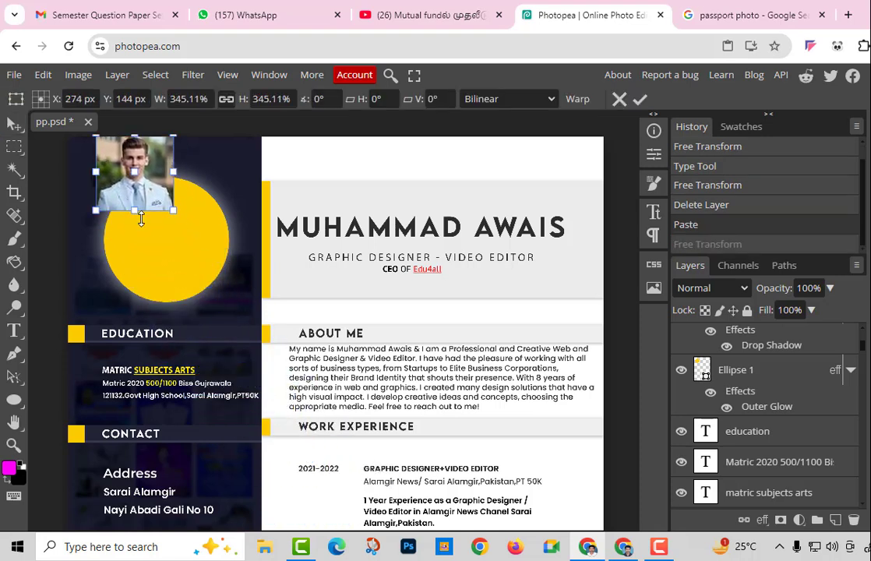
drag(171, 214, 234, 274)
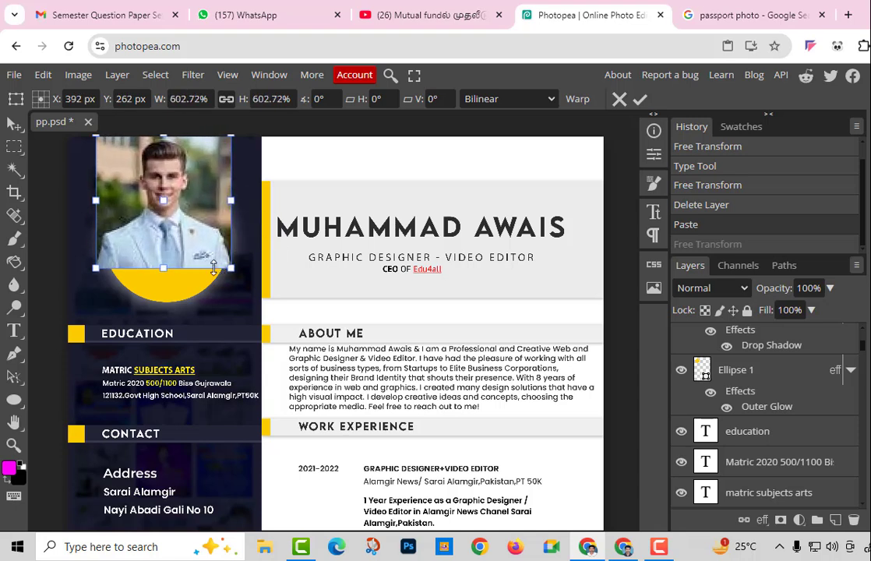
drag(202, 247, 201, 293)
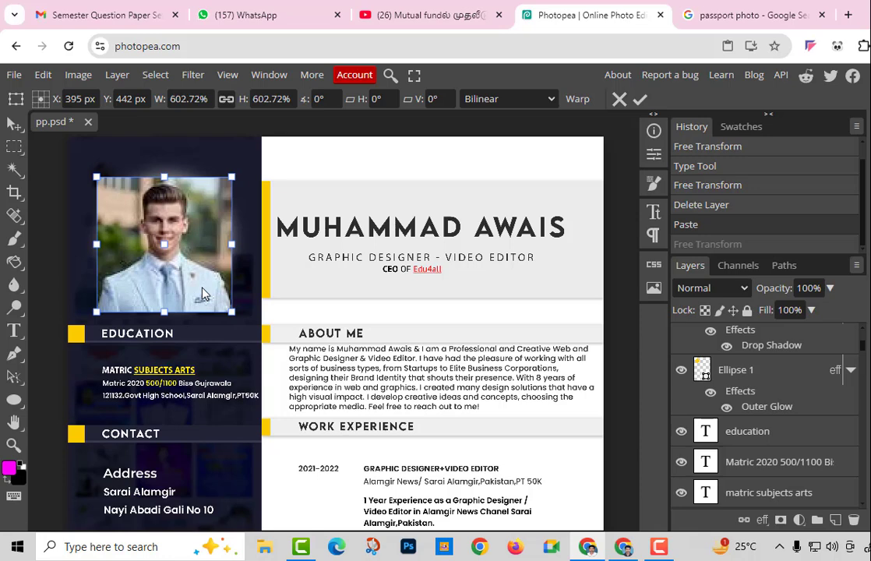
key(Return)
Reopen Free Transform on the photo and undo the last change
key(ctrl+t)
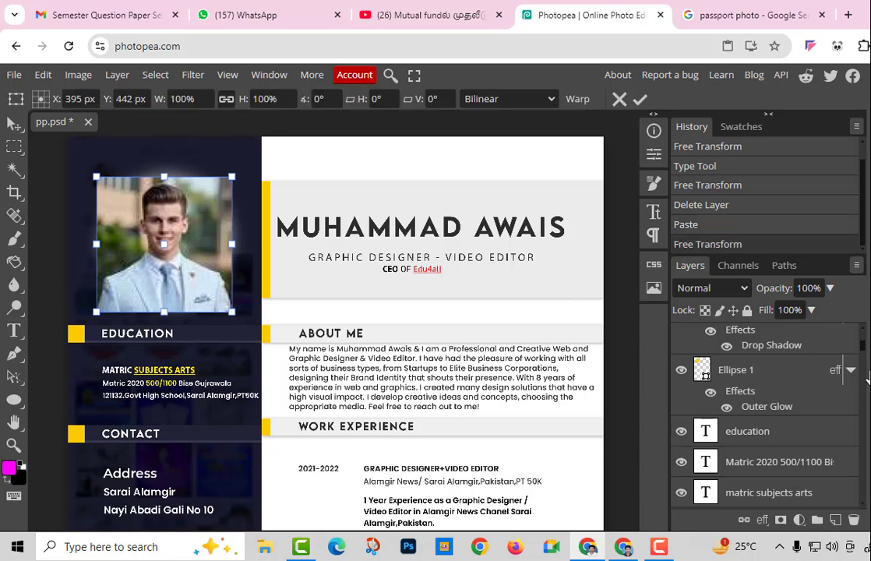
scroll(799, 400, up, 2)
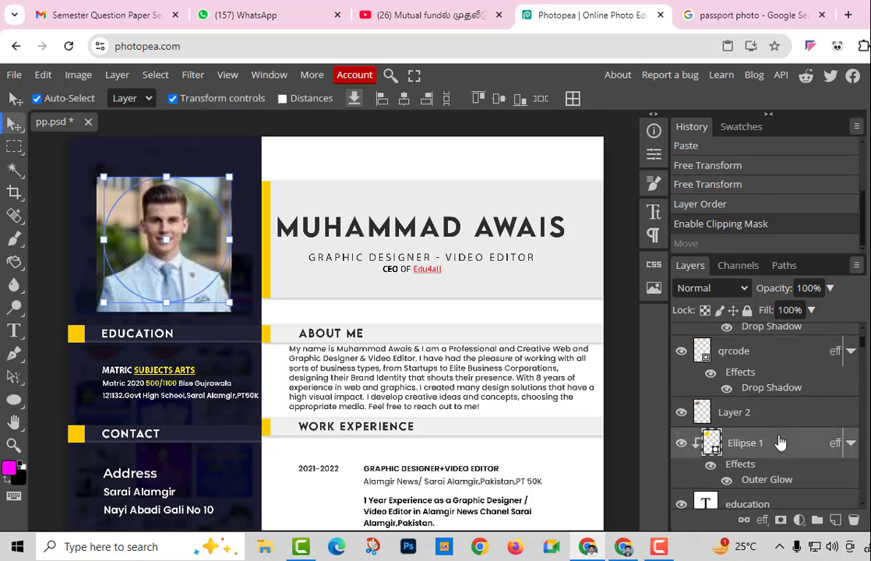
key(ctrl+z)
key(ctrl+z)
Move Layer 2 directly above Ellipse 1, try a clipping mask, undo it, and nudge the photo
drag(776, 361, 769, 430)
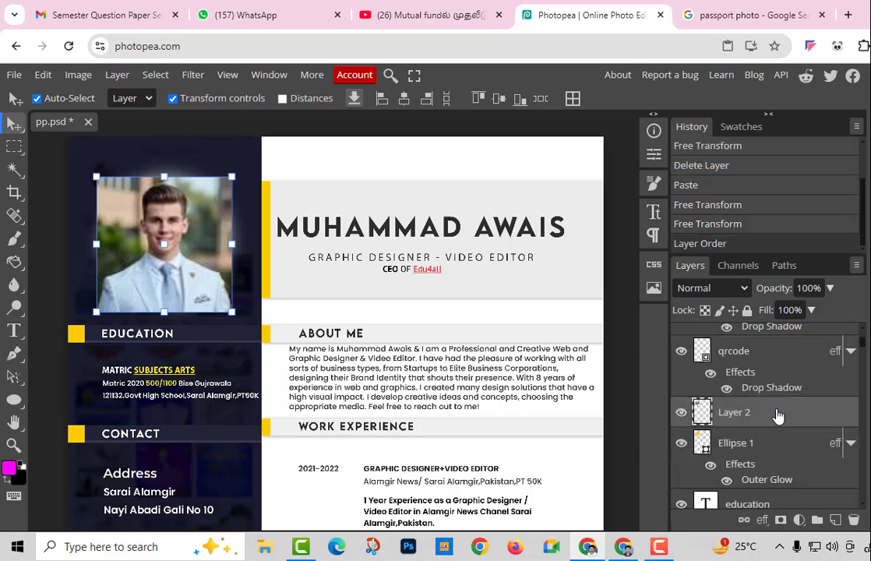
right_click(777, 416)
click(744, 412)
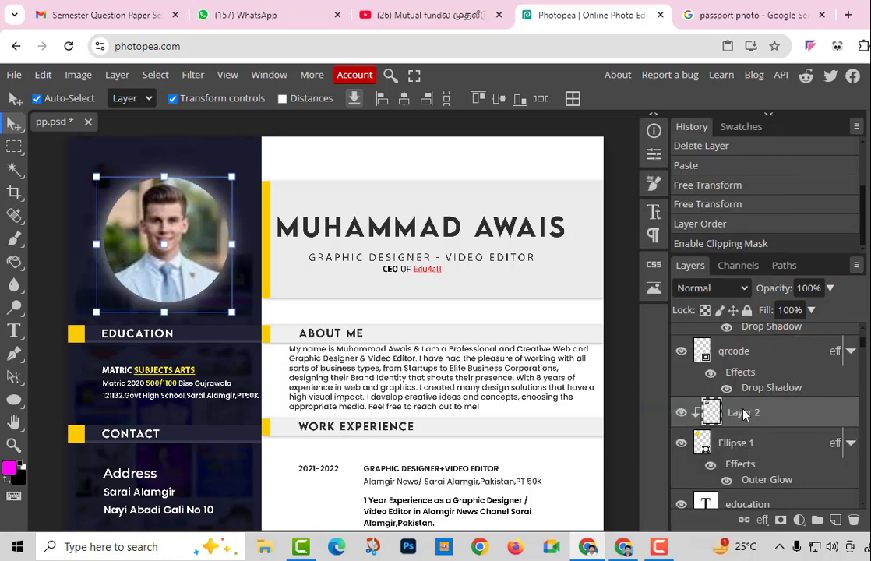
key(ctrl+z)
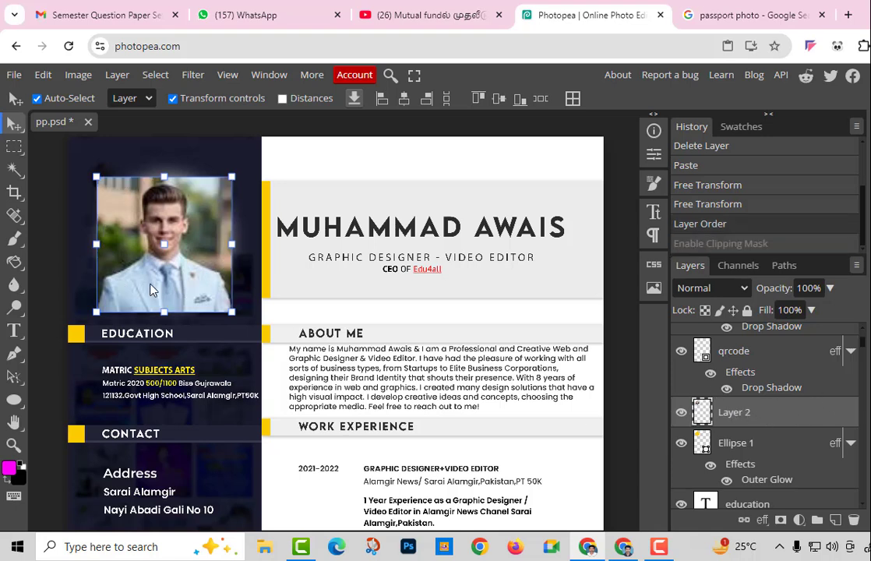
mouse_move(191, 265)
mouse_down()
mouse_move(286, 264)
mouse_move(178, 259)
mouse_up()
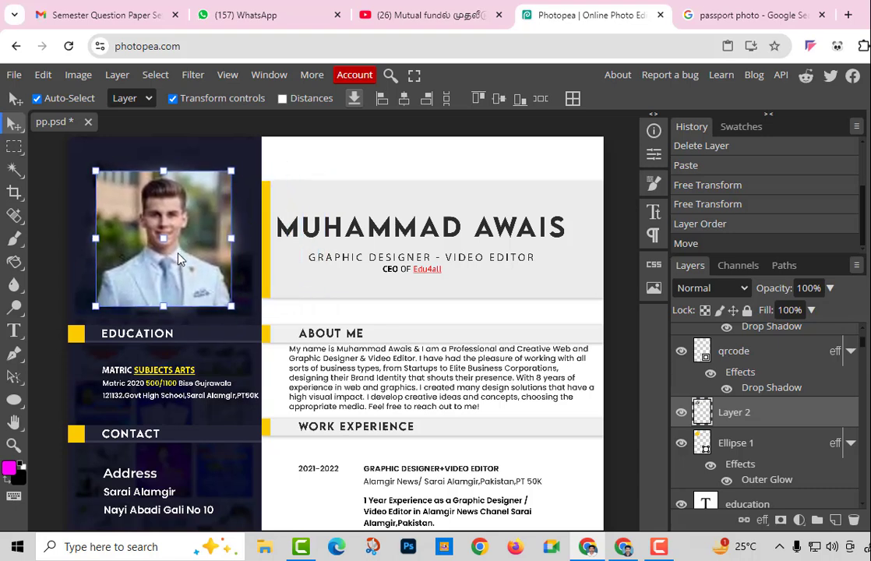
Clip the photo into the circle again, undo it, and move the photo right onto the header
click(781, 443)
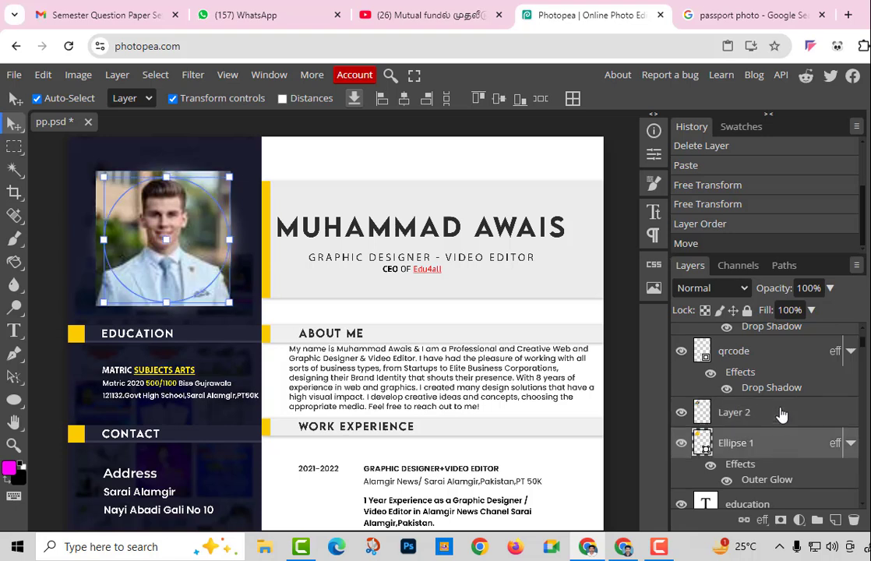
click(781, 417)
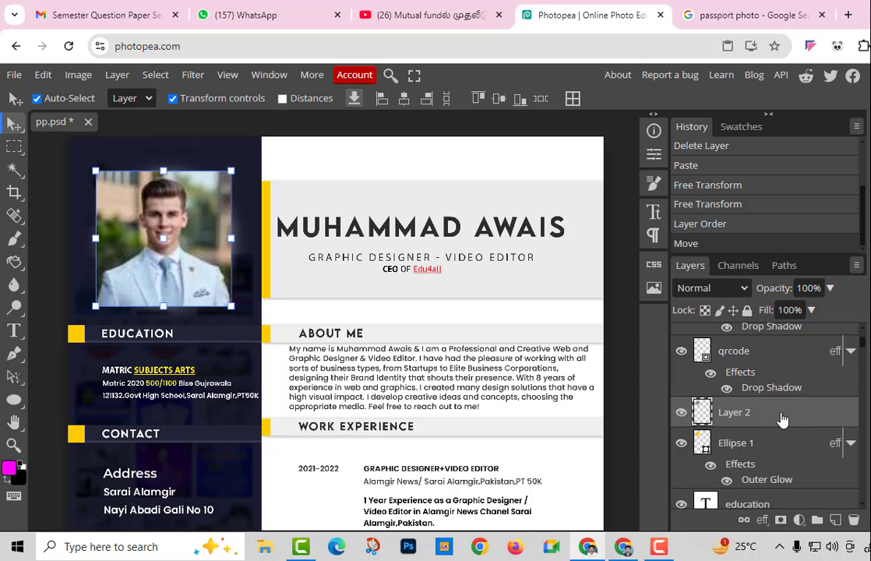
right_click(782, 420)
click(732, 413)
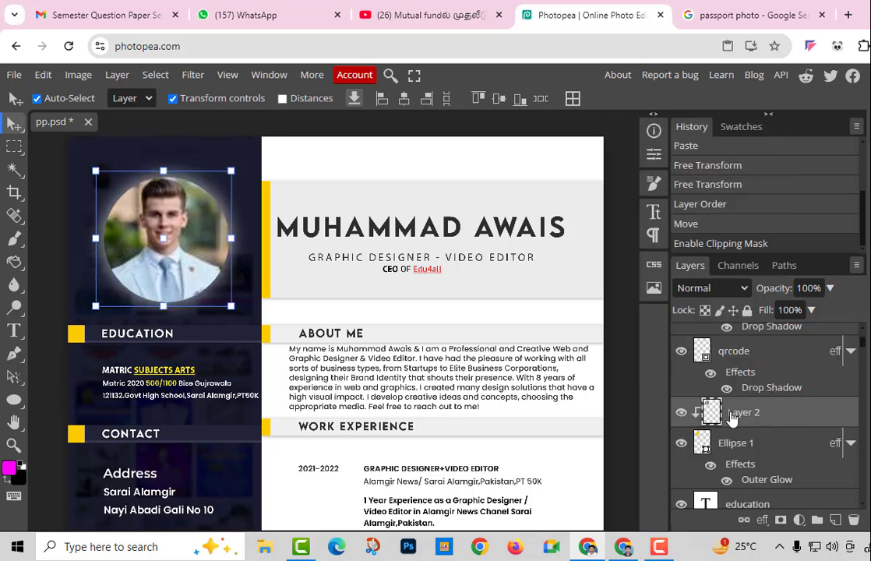
key(ctrl+z)
drag(163, 257, 317, 235)
Delete the yellow circle layer Ellipse 1, then draw a custom triangle shape and undo it
click(154, 260)
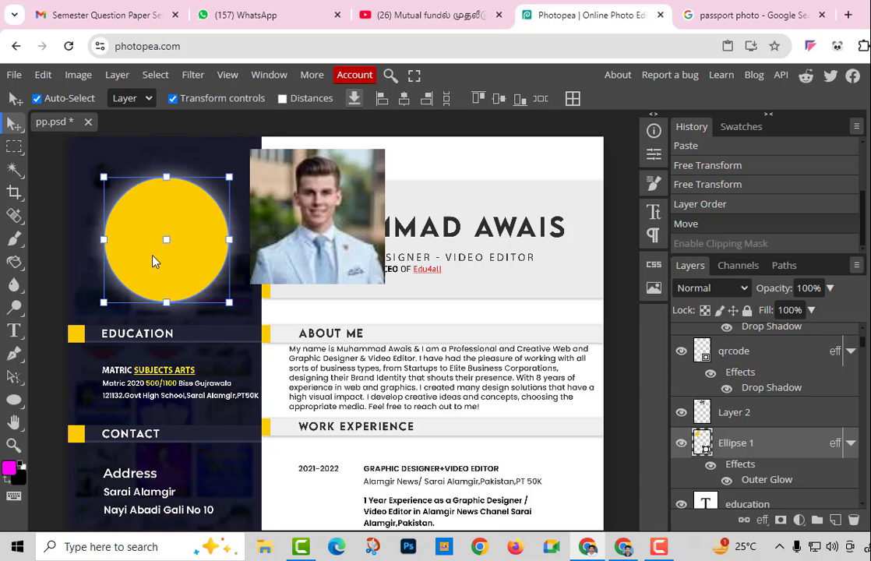
key(Delete)
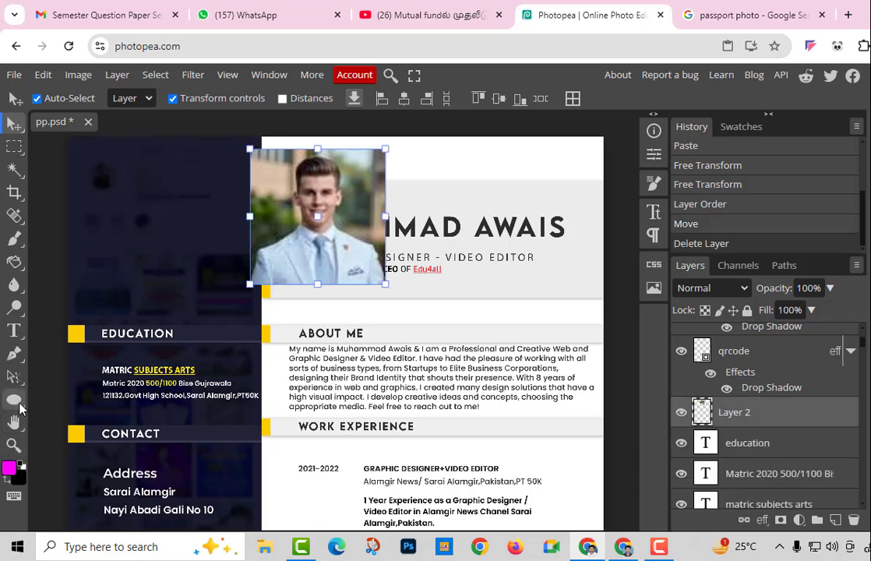
click(14, 399)
right_click(22, 405)
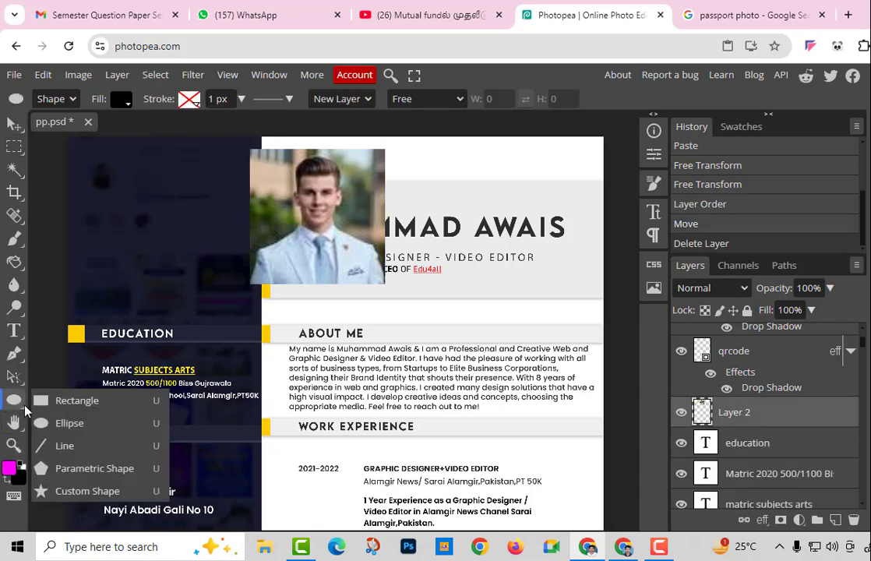
click(75, 491)
drag(129, 166, 227, 293)
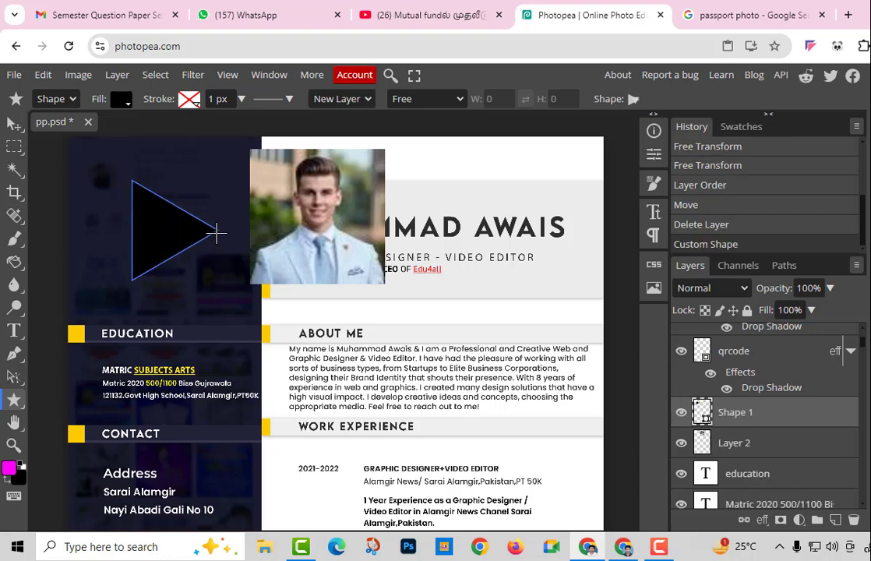
drag(217, 228, 217, 207)
key(ctrl+z)
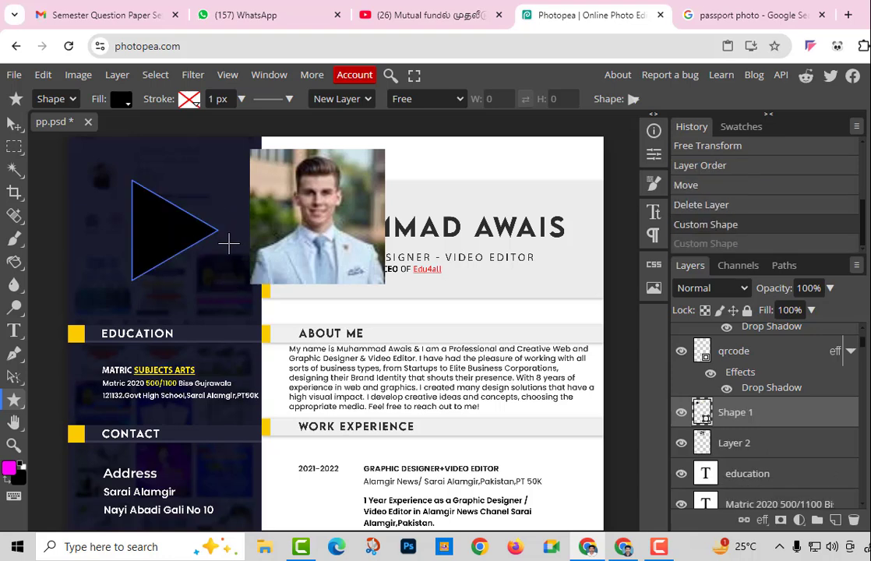
key(ctrl+z)
right_click(16, 401)
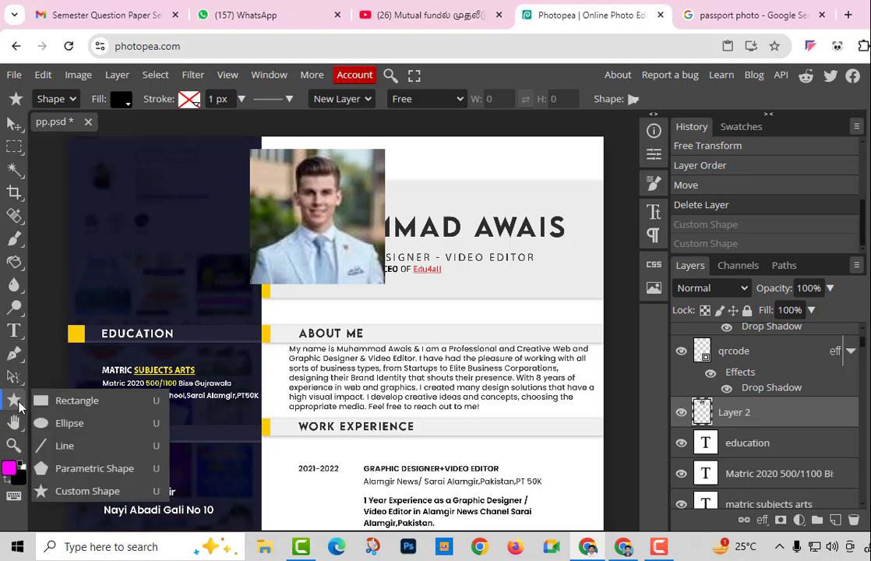
Draw a black five-sided polygon at the top of the left column and position it
click(65, 470)
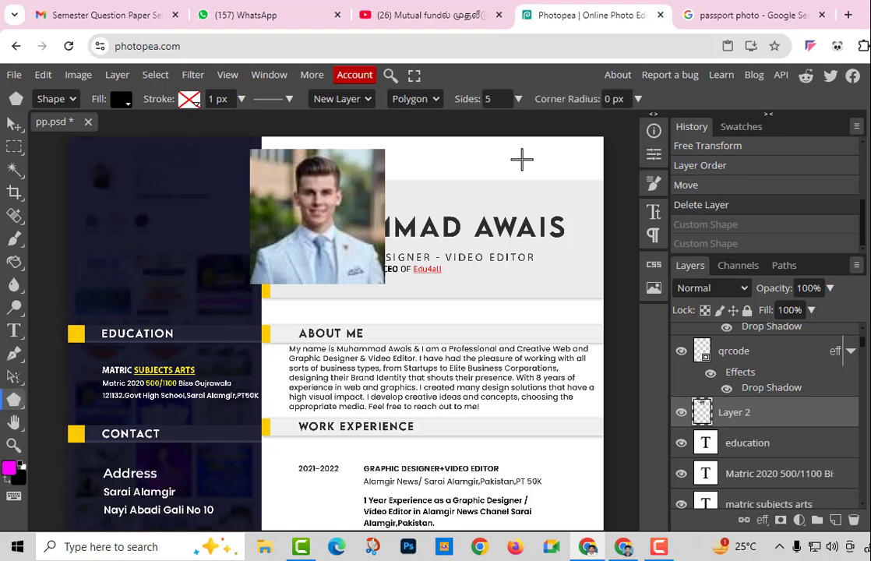
drag(123, 183, 165, 237)
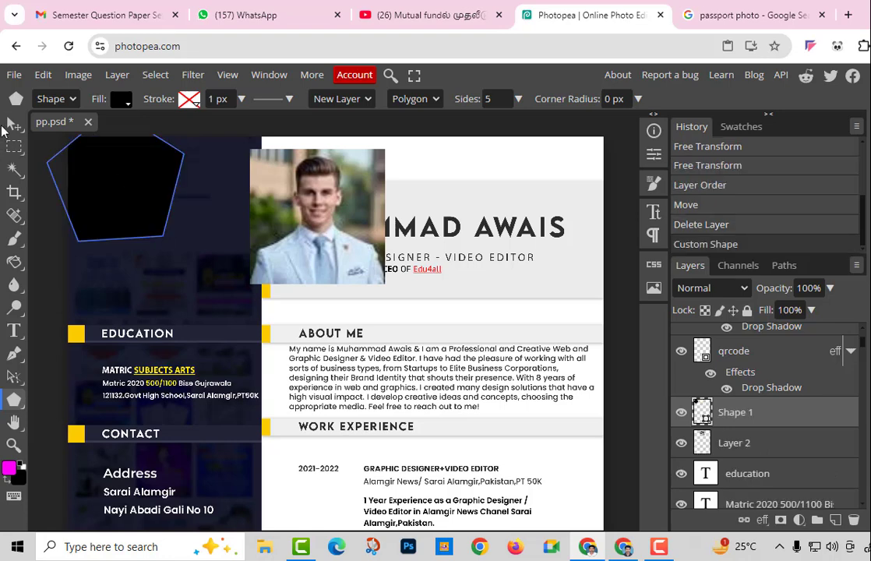
click(13, 123)
drag(94, 184, 138, 250)
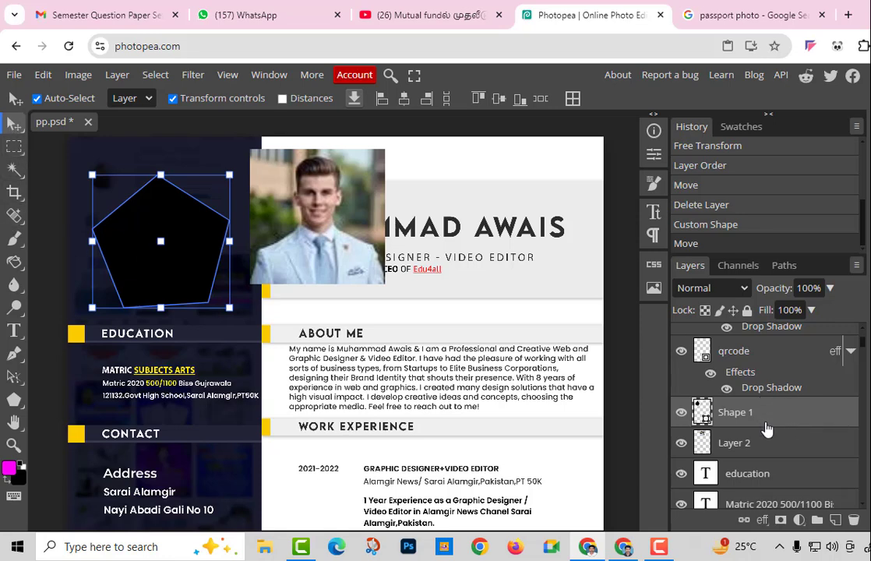
Stack Layer 2 directly above Shape 1 and shift the pentagon slightly left and down
drag(768, 441, 762, 392)
drag(762, 449, 755, 390)
click(275, 211)
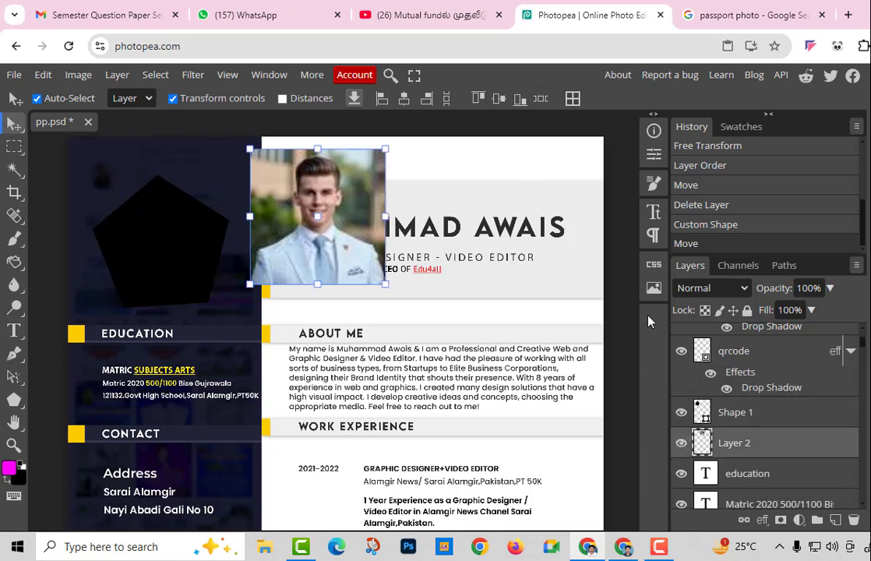
drag(796, 448, 775, 469)
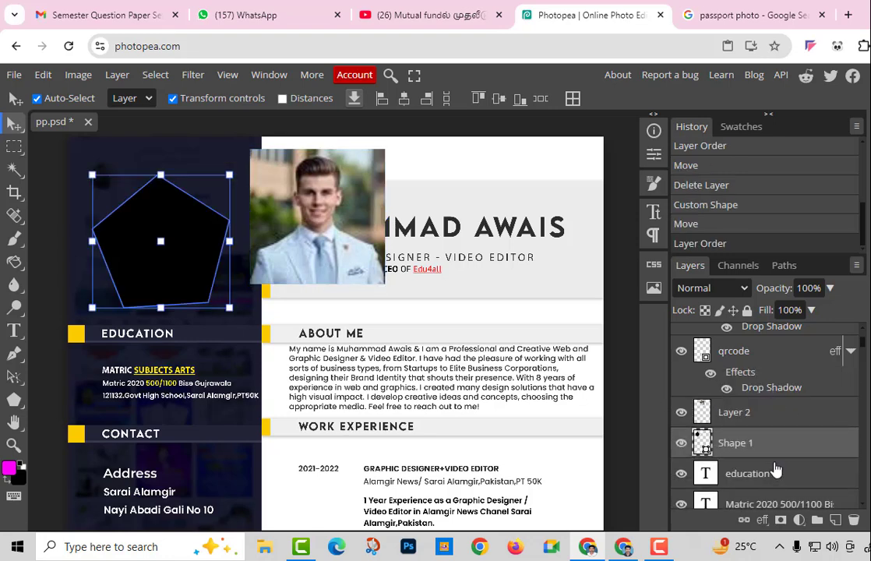
drag(162, 241, 164, 243)
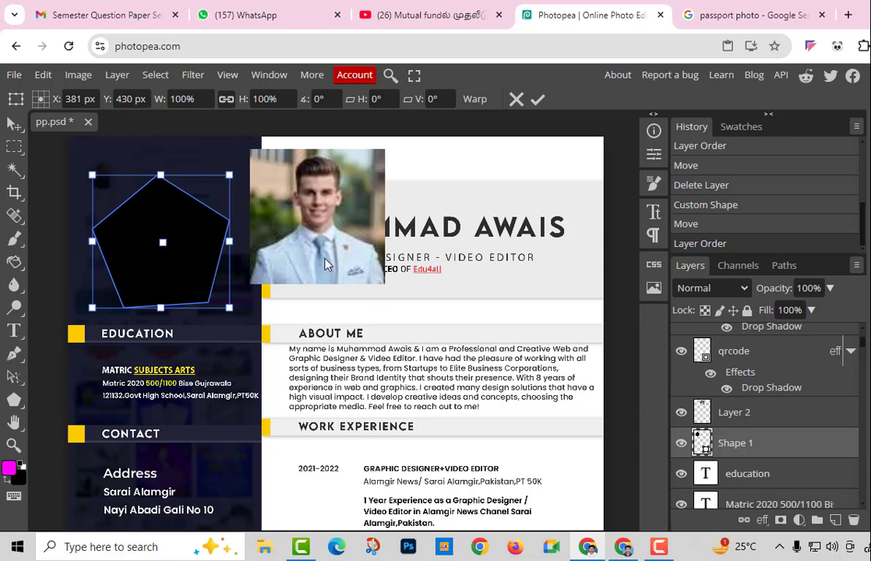
mouse_move(340, 250)
mouse_down()
mouse_move(326, 264)
mouse_move(353, 241)
mouse_move(346, 252)
mouse_up()
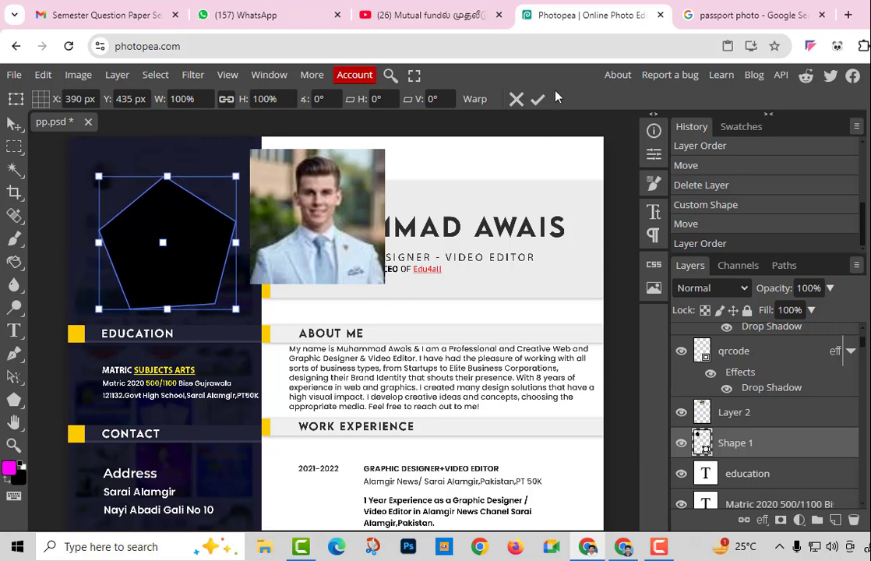
click(538, 98)
click(357, 240)
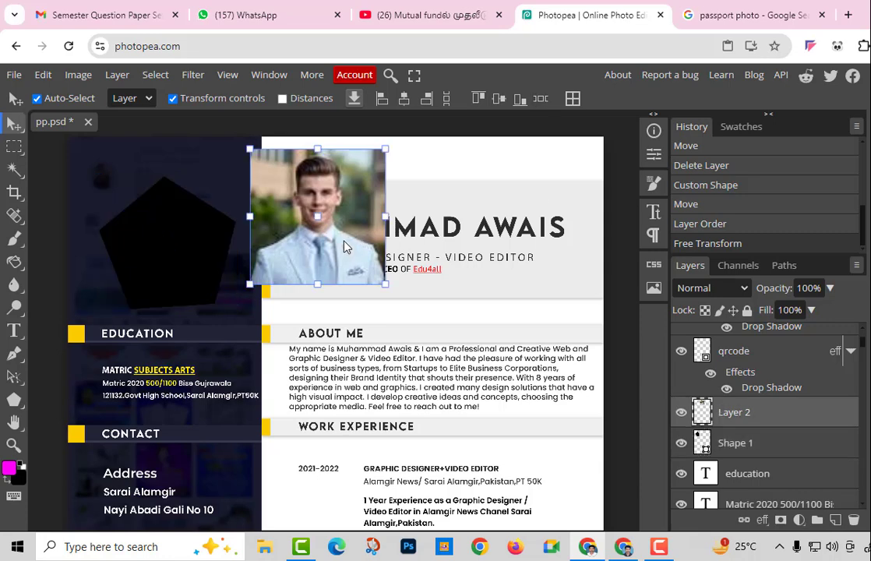
Drag the portrait over the pentagon, clip Layer 2 to it, and nudge it slightly down
drag(346, 246, 194, 267)
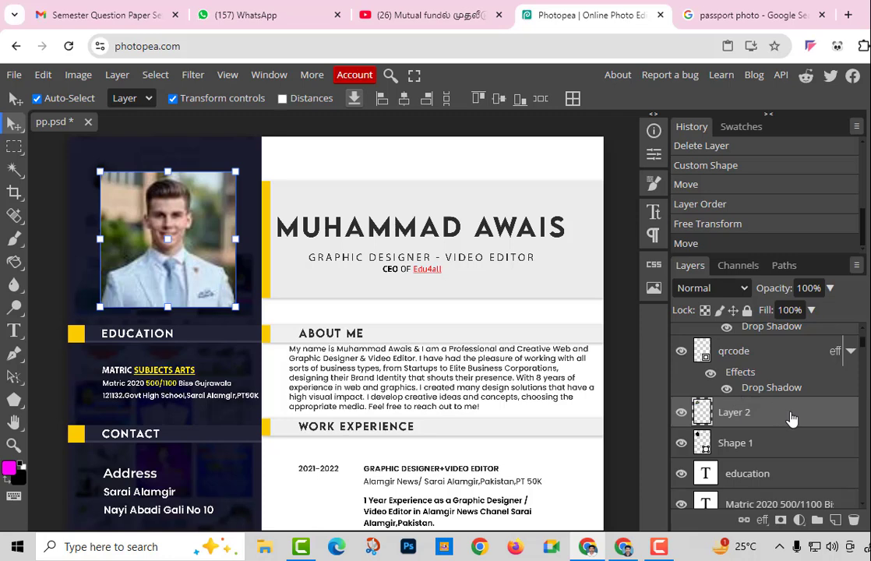
right_click(791, 419)
click(761, 415)
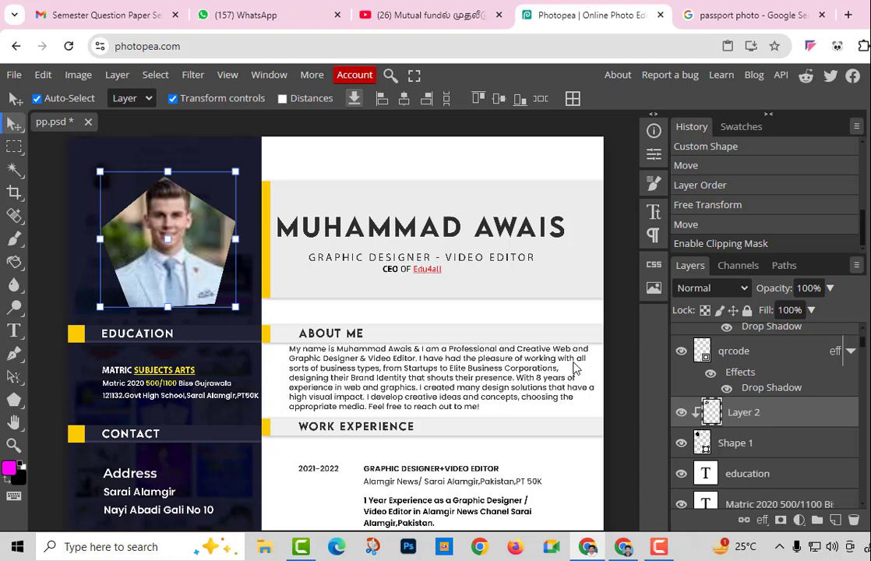
drag(179, 268, 177, 277)
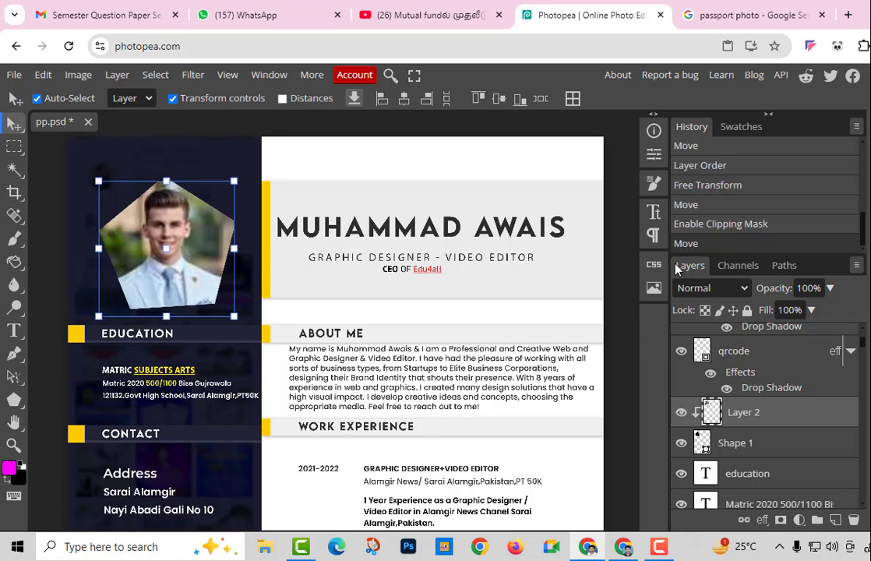
Replace the name heading with the new person's full name and resize it slightly
double_click(450, 227)
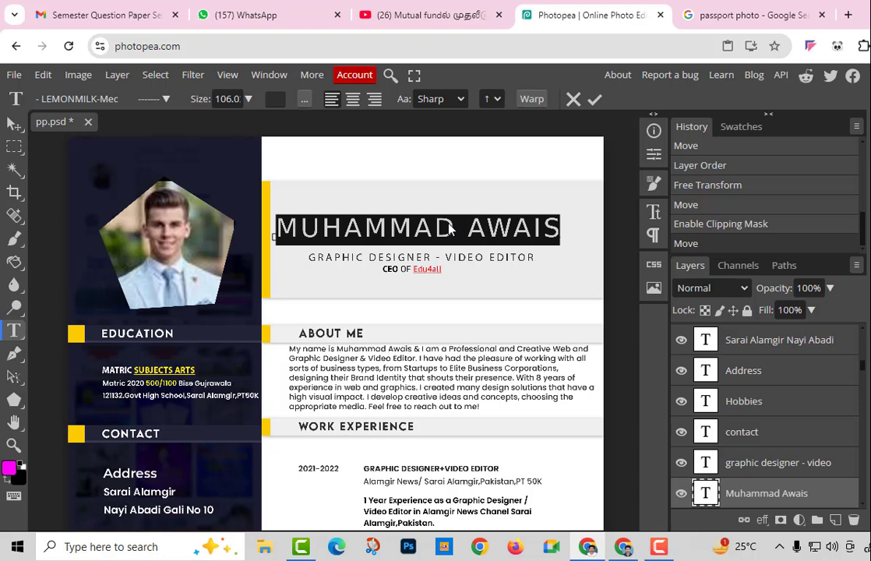
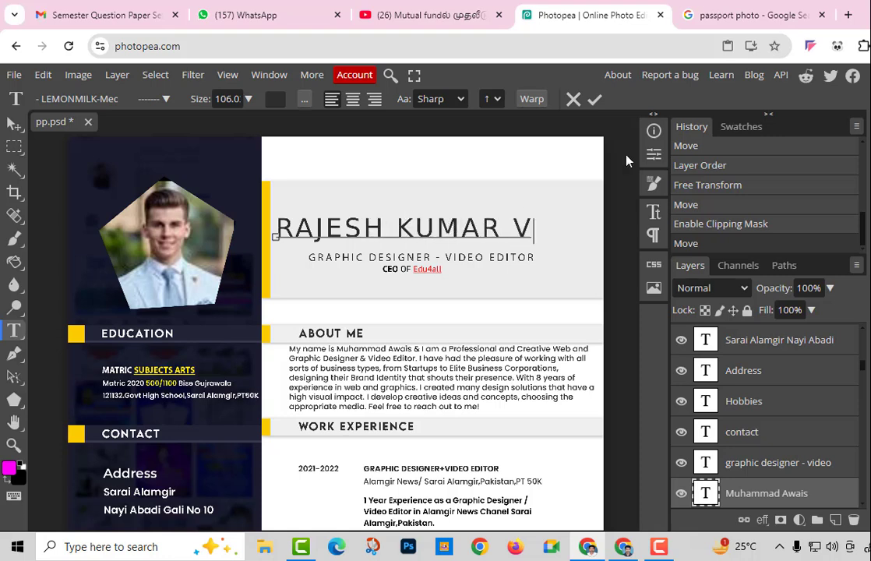
click(598, 97)
mouse_move(373, 242)
mouse_down()
mouse_move(361, 230)
mouse_move(370, 228)
mouse_up()
Select the name heading text again and open the font list
double_click(367, 235)
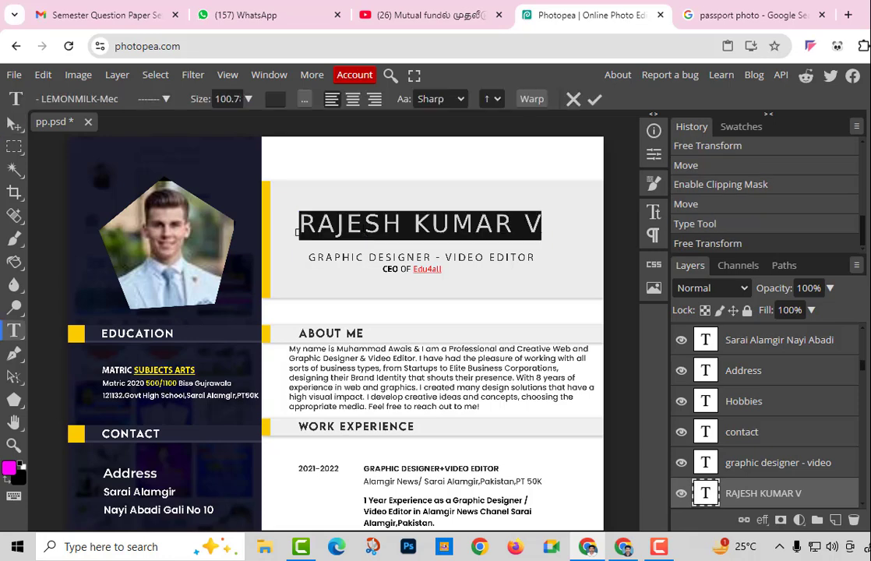
click(358, 221)
double_click(358, 220)
click(358, 220)
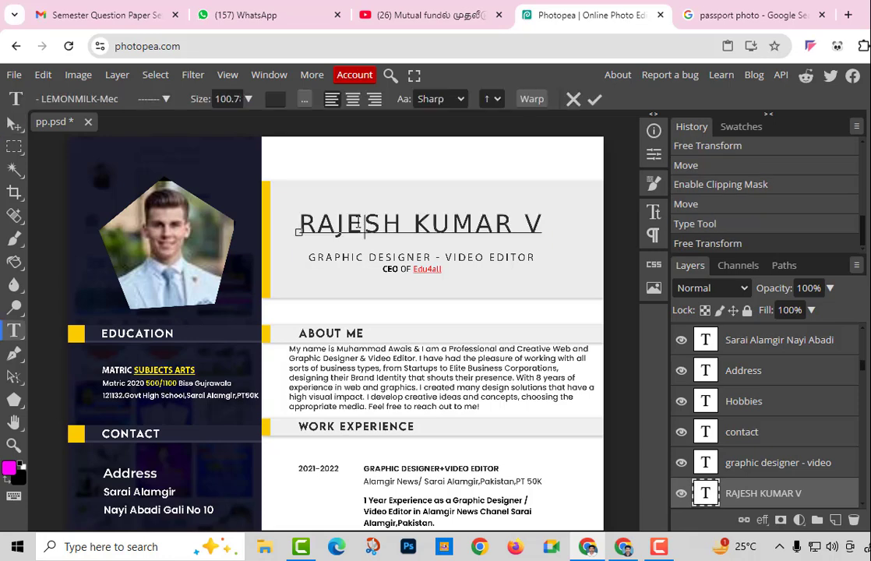
Try the 1942 report font, then set the whole name heading in 3Dumb
click(111, 100)
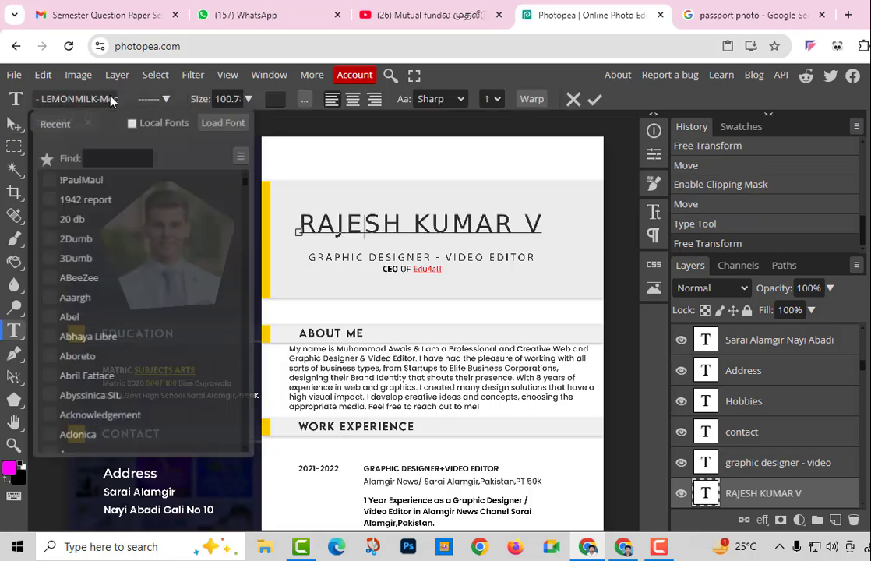
click(169, 202)
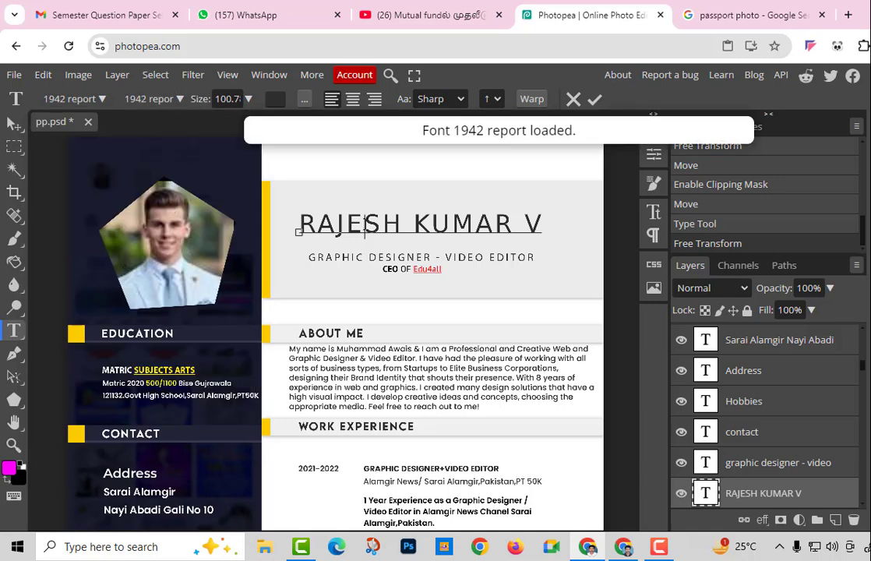
triple_click(360, 223)
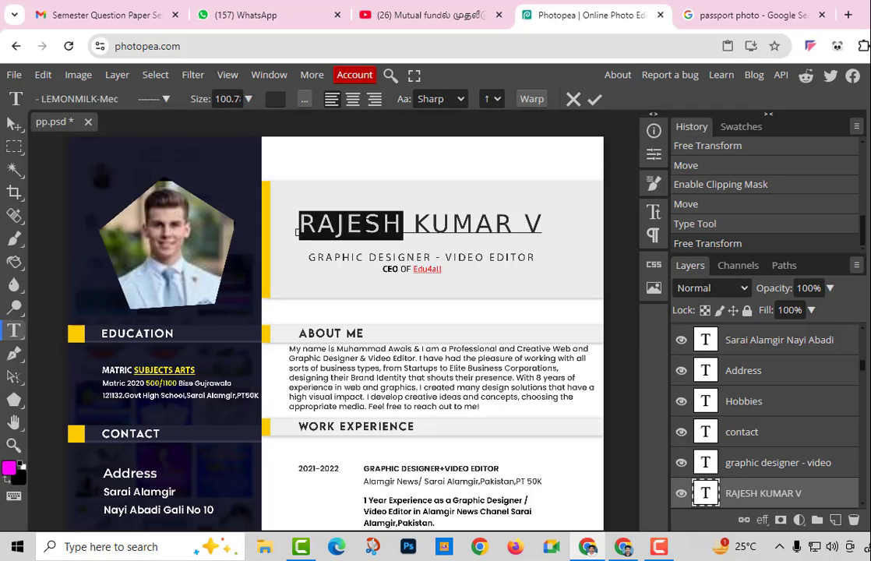
click(109, 105)
click(155, 256)
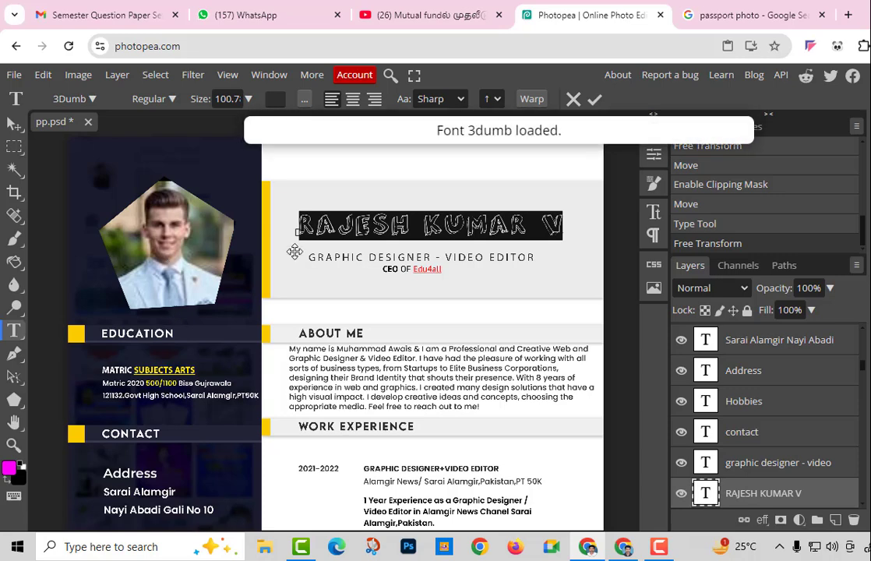
click(513, 249)
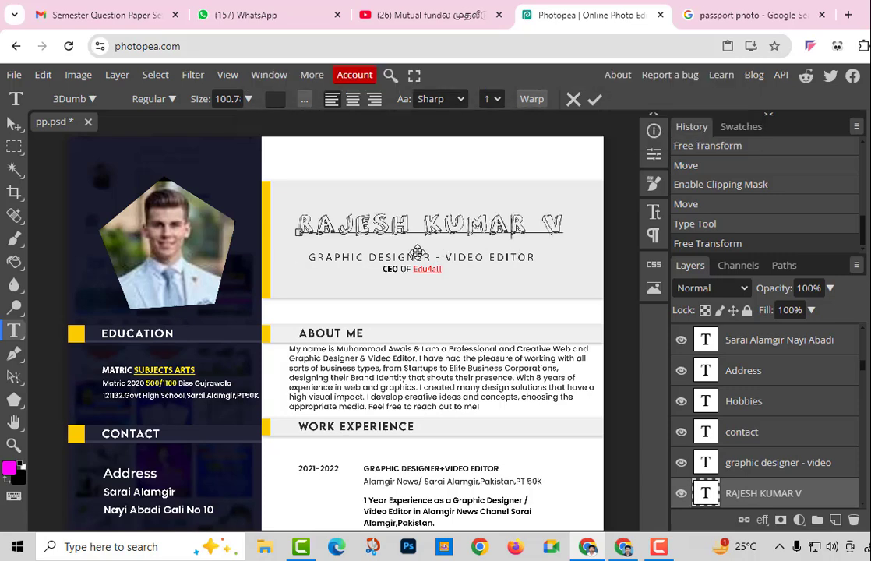
scroll(272, 303, down, 2)
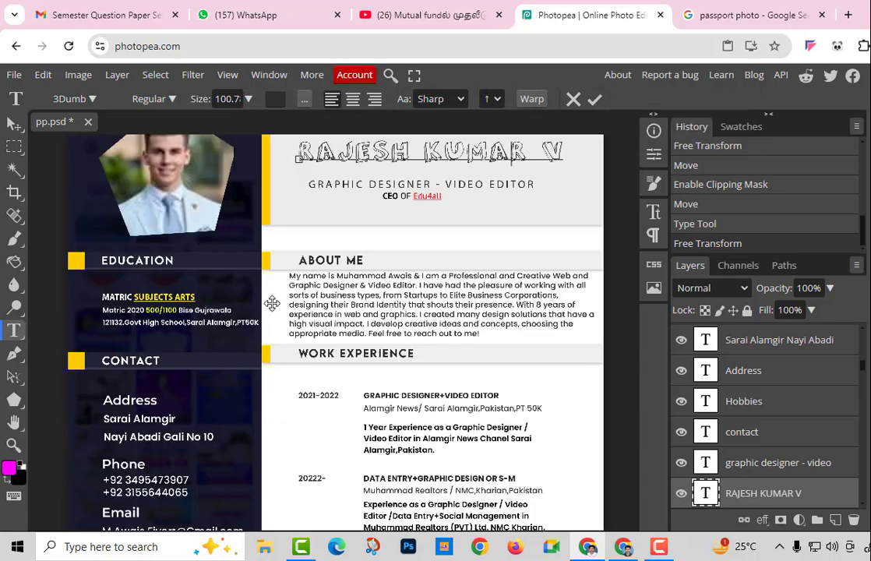
scroll(272, 303, down, 8)
scroll(272, 303, down, 4)
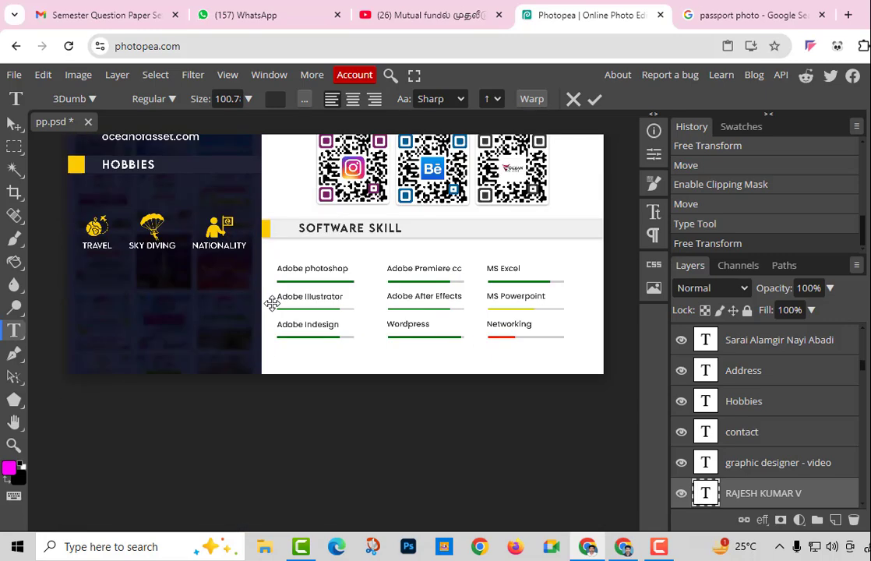
scroll(434, 403, down, 2)
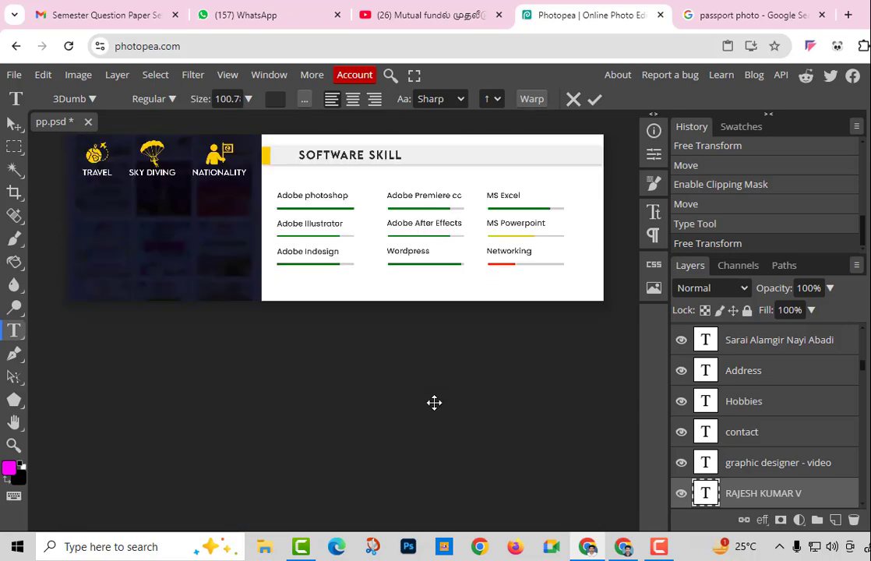
scroll(434, 402, up, 10)
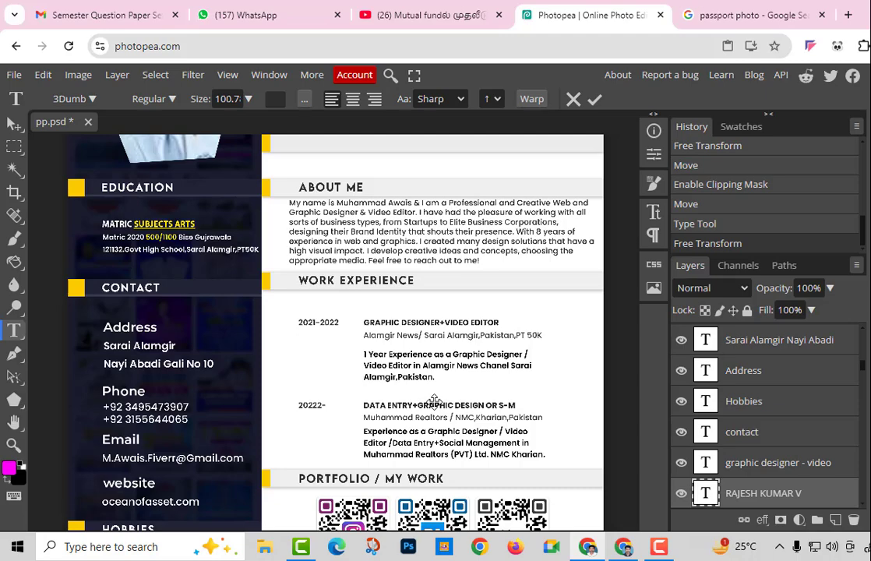
scroll(434, 403, up, 12)
scroll(434, 402, down, 12)
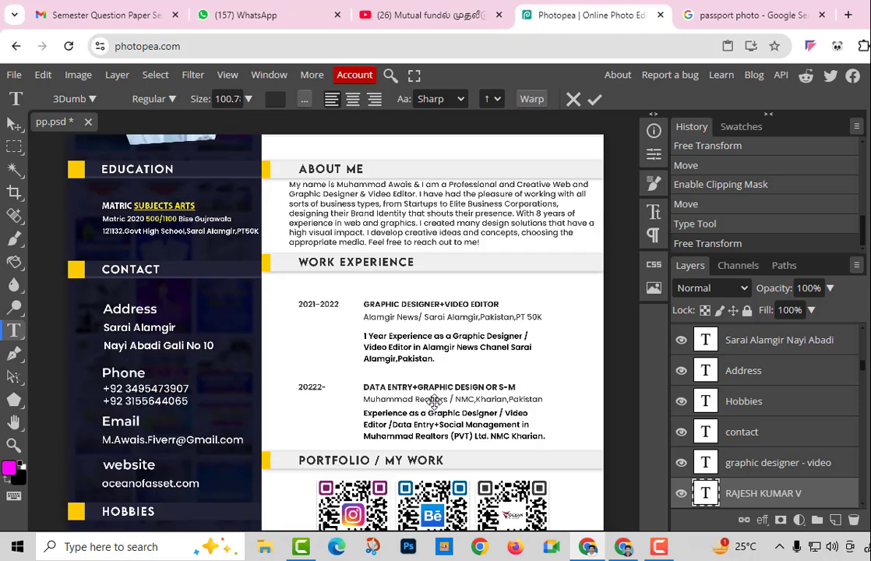
click(14, 400)
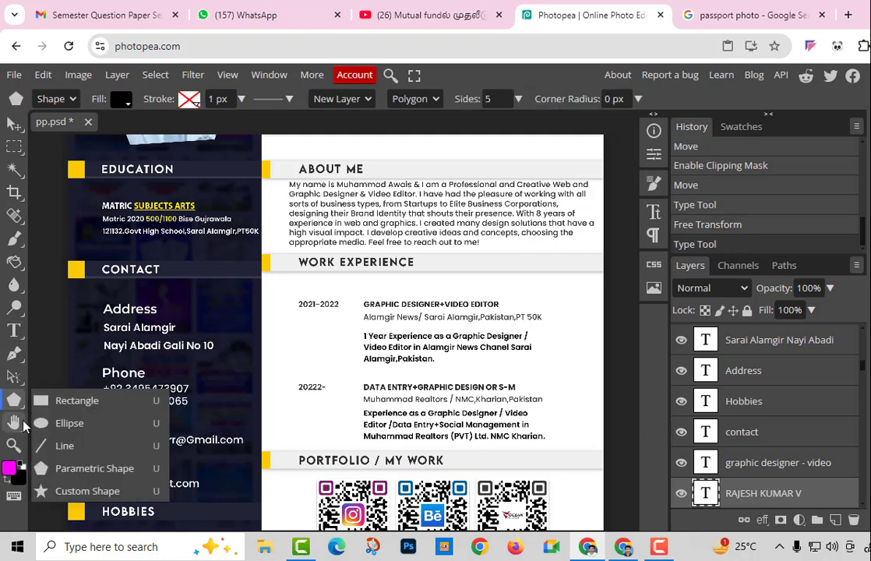
click(14, 421)
click(14, 447)
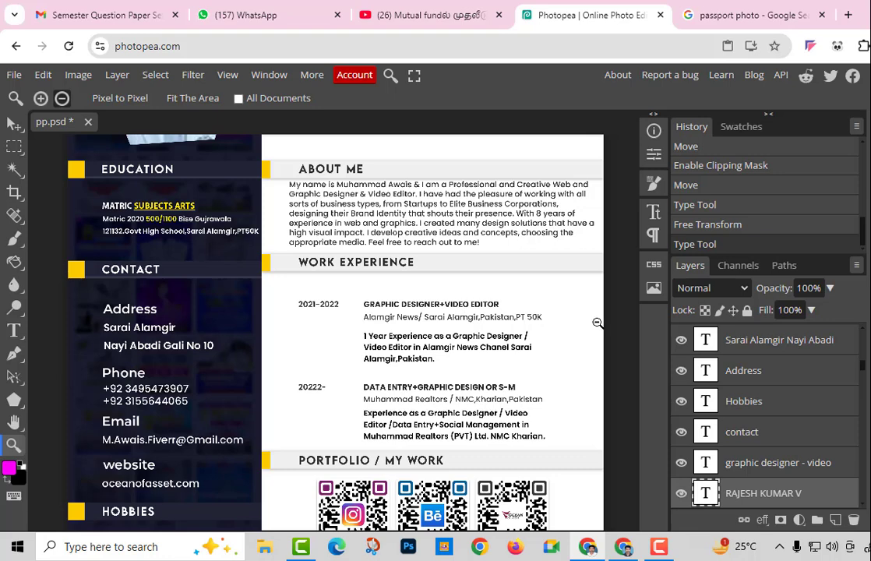
scroll(597, 324, up, 3)
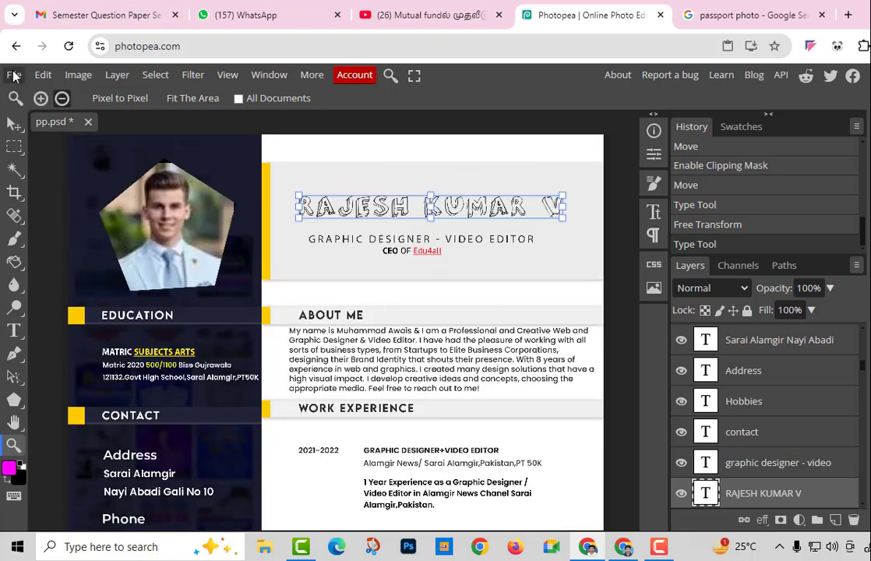
click(15, 76)
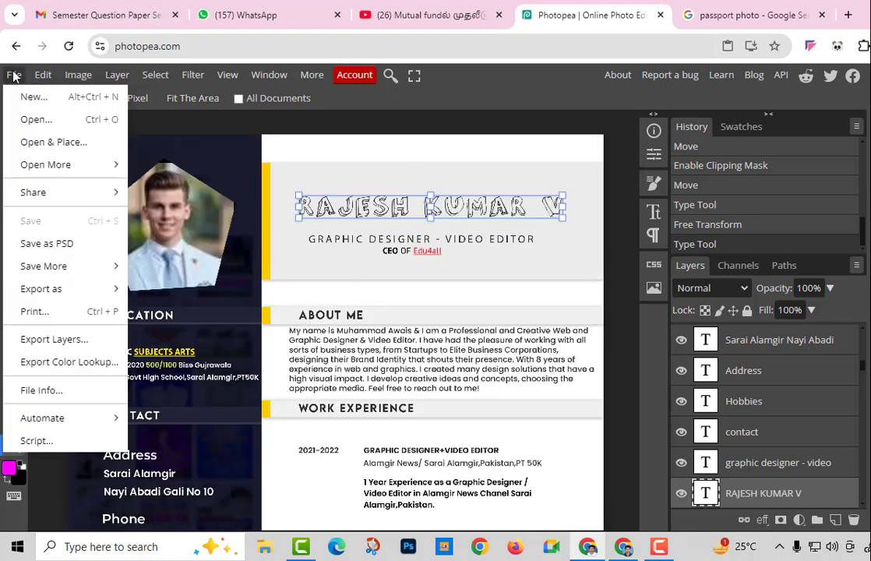
click(15, 77)
click(223, 166)
click(13, 124)
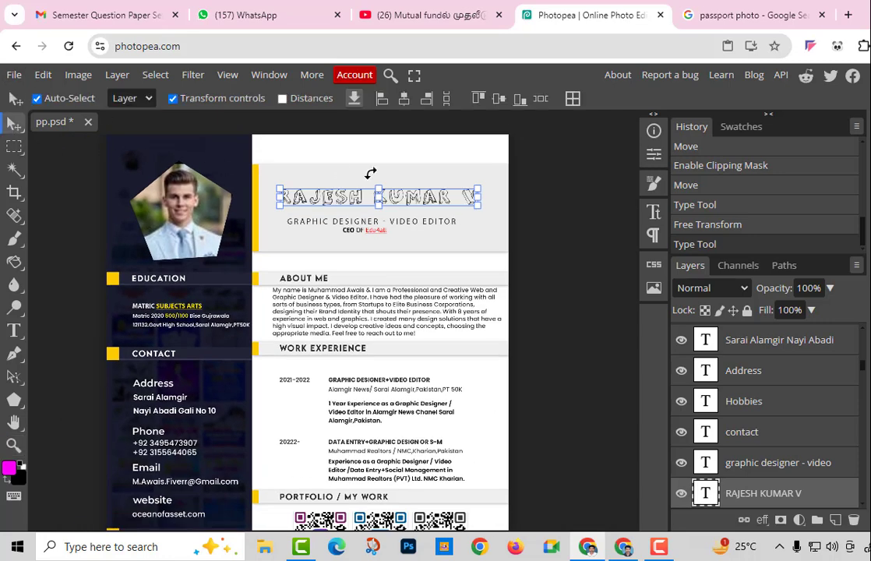
click(521, 170)
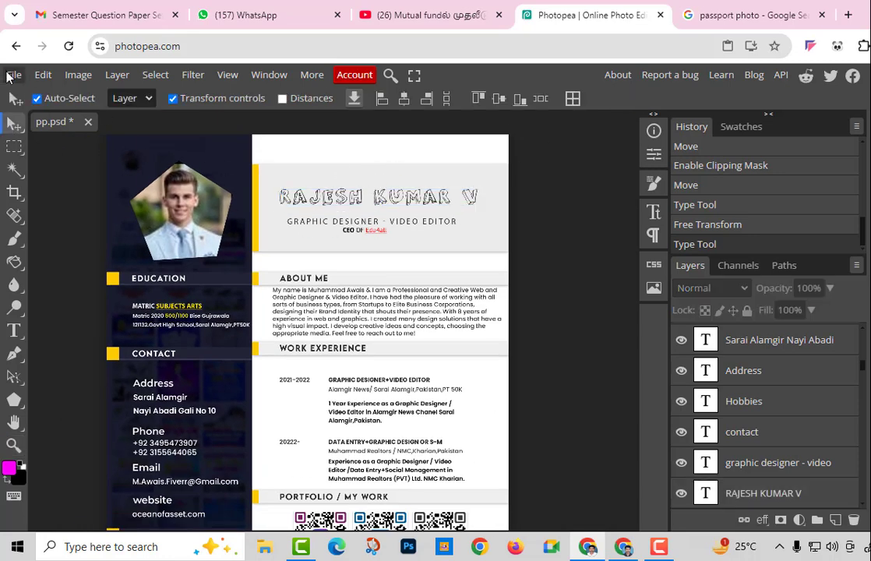
click(9, 76)
mouse_move(97, 289)
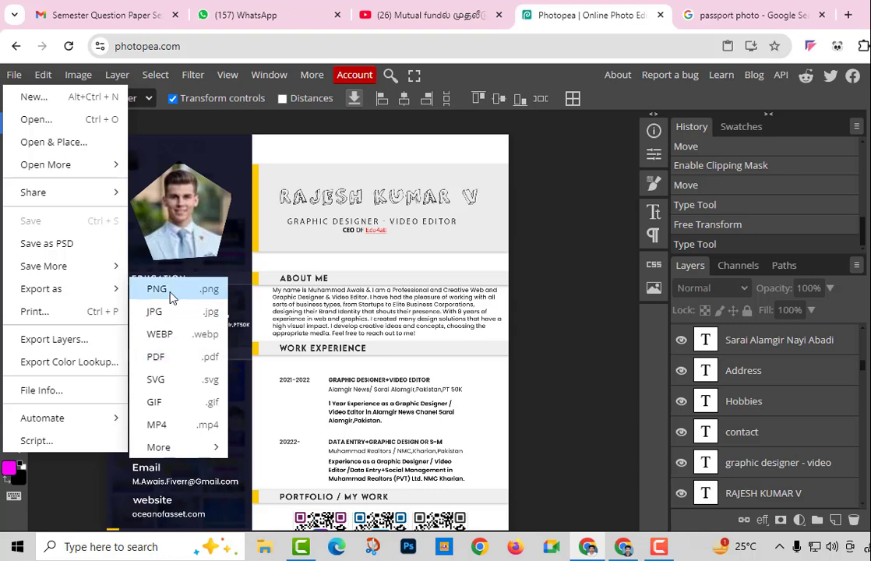
mouse_move(210, 452)
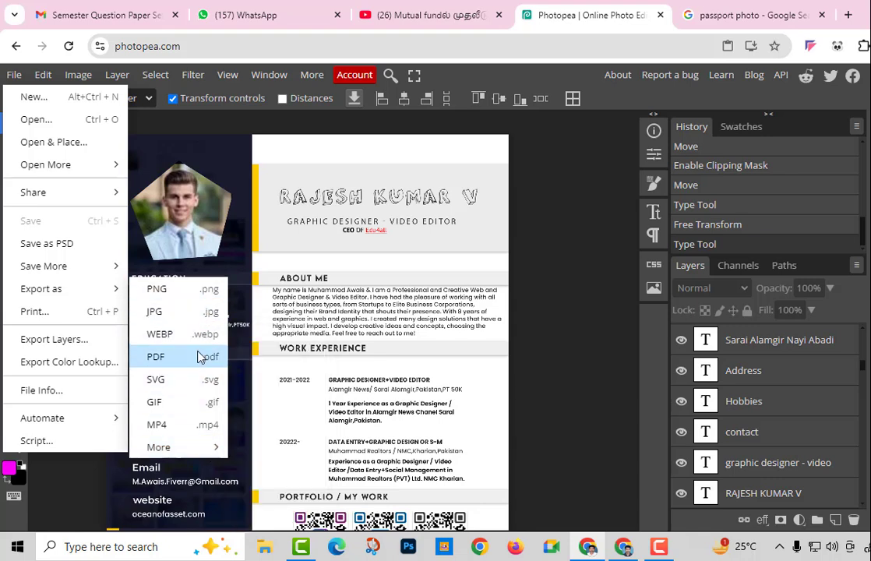
click(584, 373)
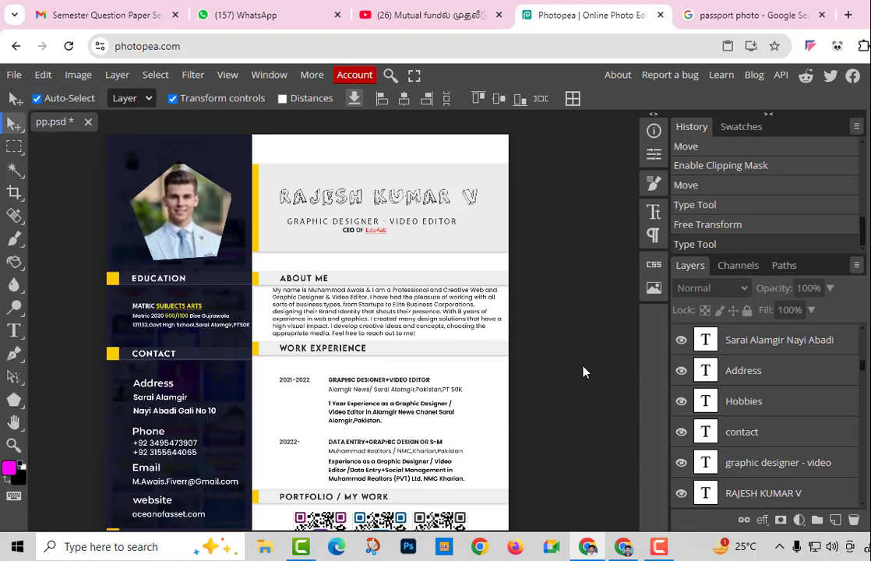